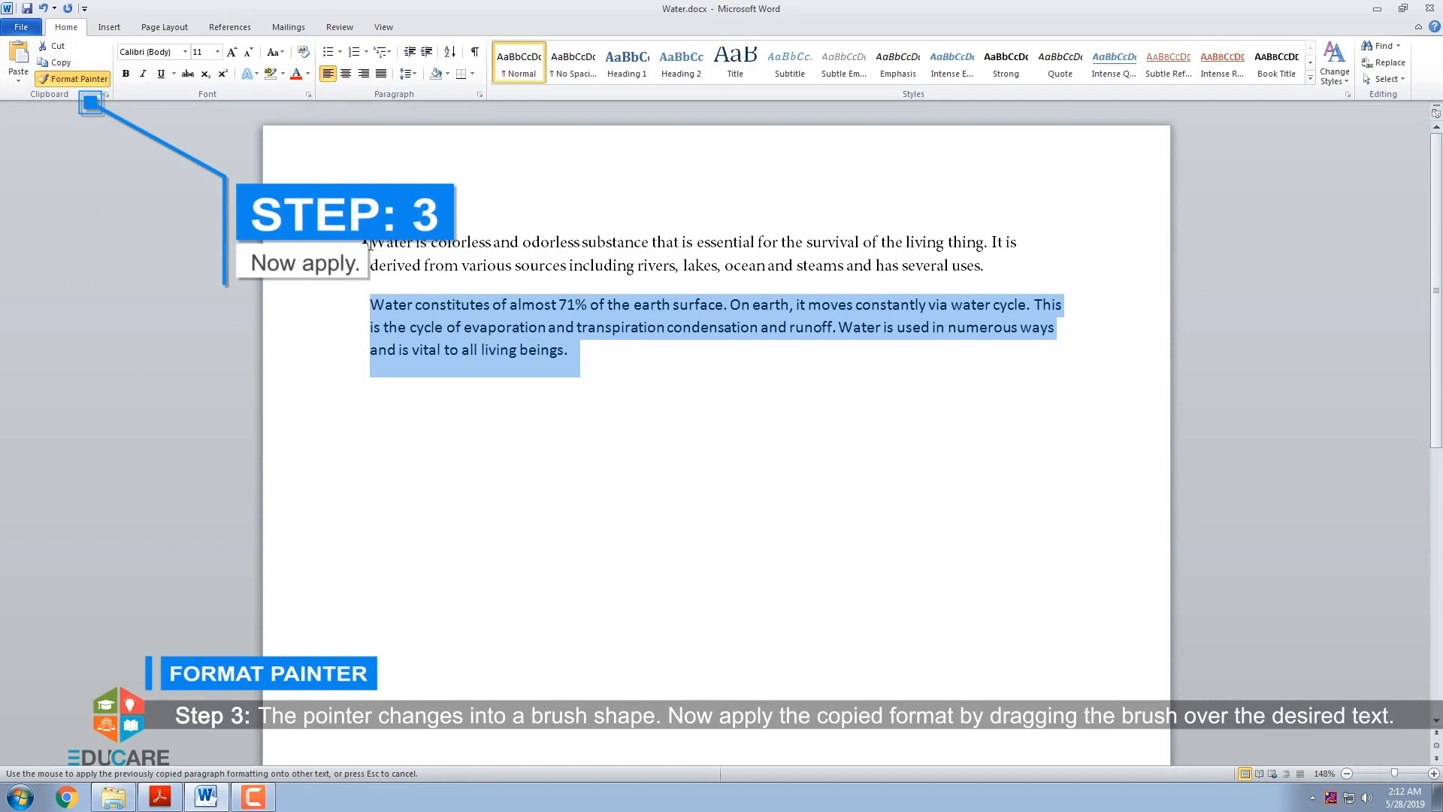
# - Apply the copied formatting to the whole first paragraph with Format Painter
pyautogui.moveTo(369, 244)
pyautogui.mouseDown()
pyautogui.moveTo(483, 265)
pyautogui.moveTo(969, 265)
pyautogui.mouseUp()
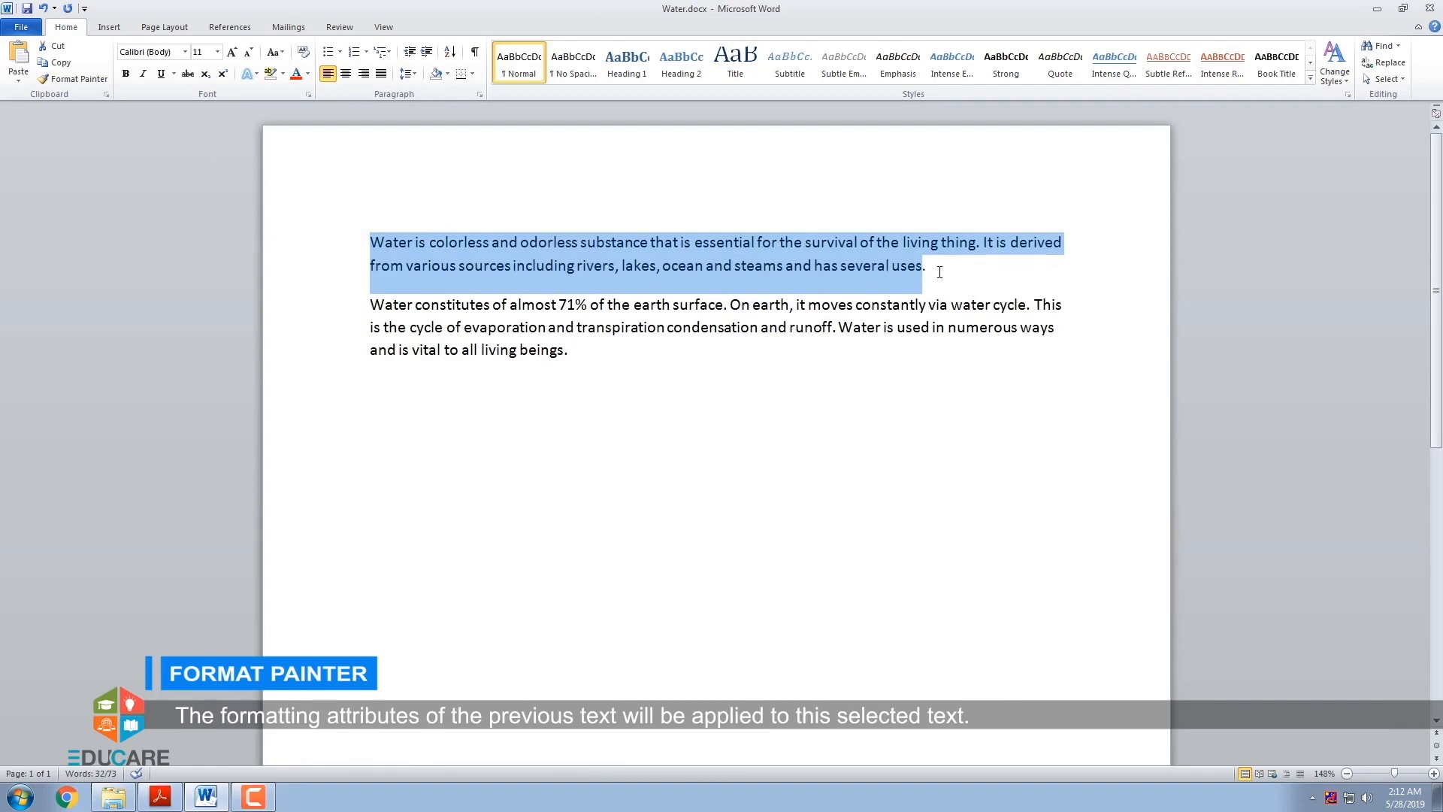
pyautogui.click(936, 272)
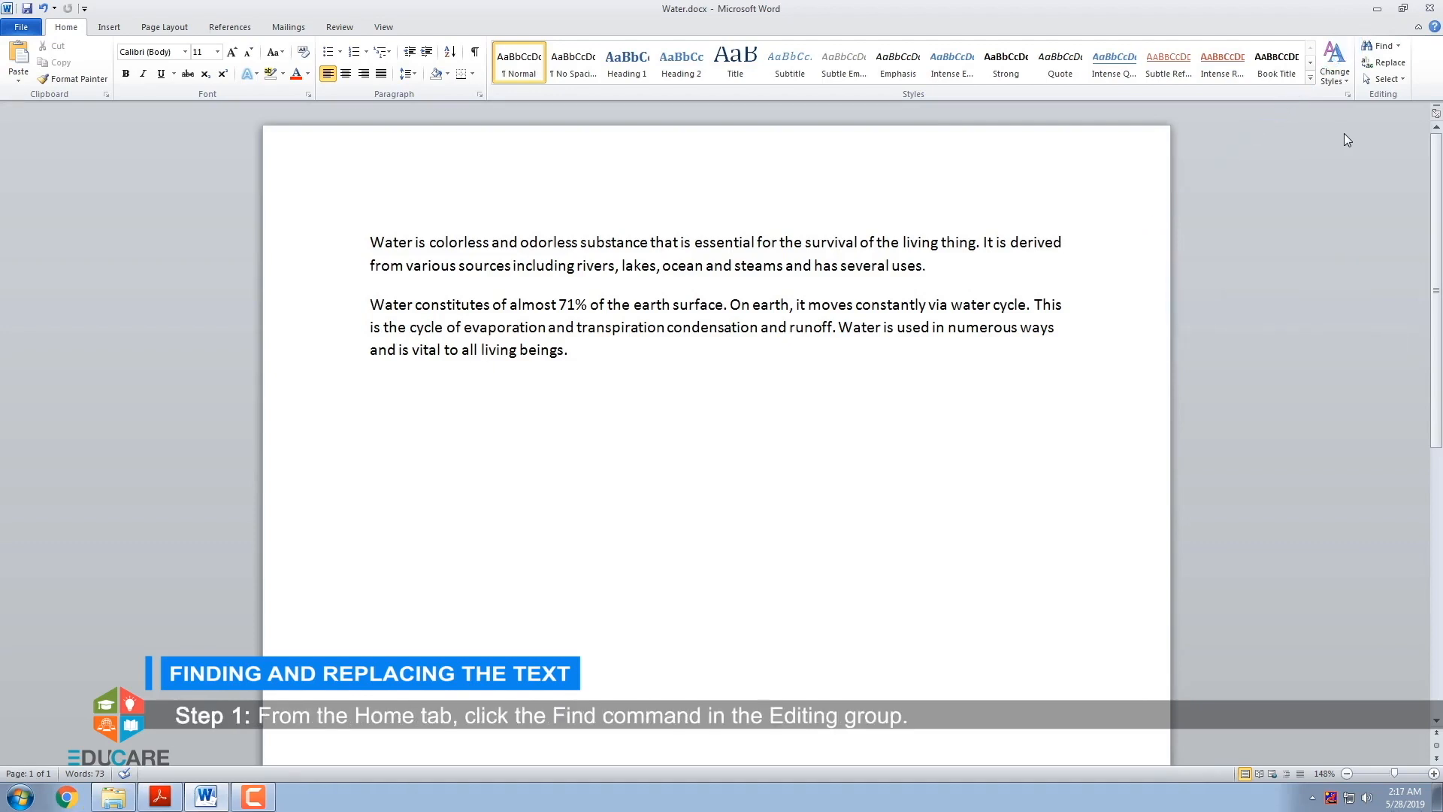
# - Search the document for "Water", view the additional search commands, and close the search pane
pyautogui.click(1382, 49)
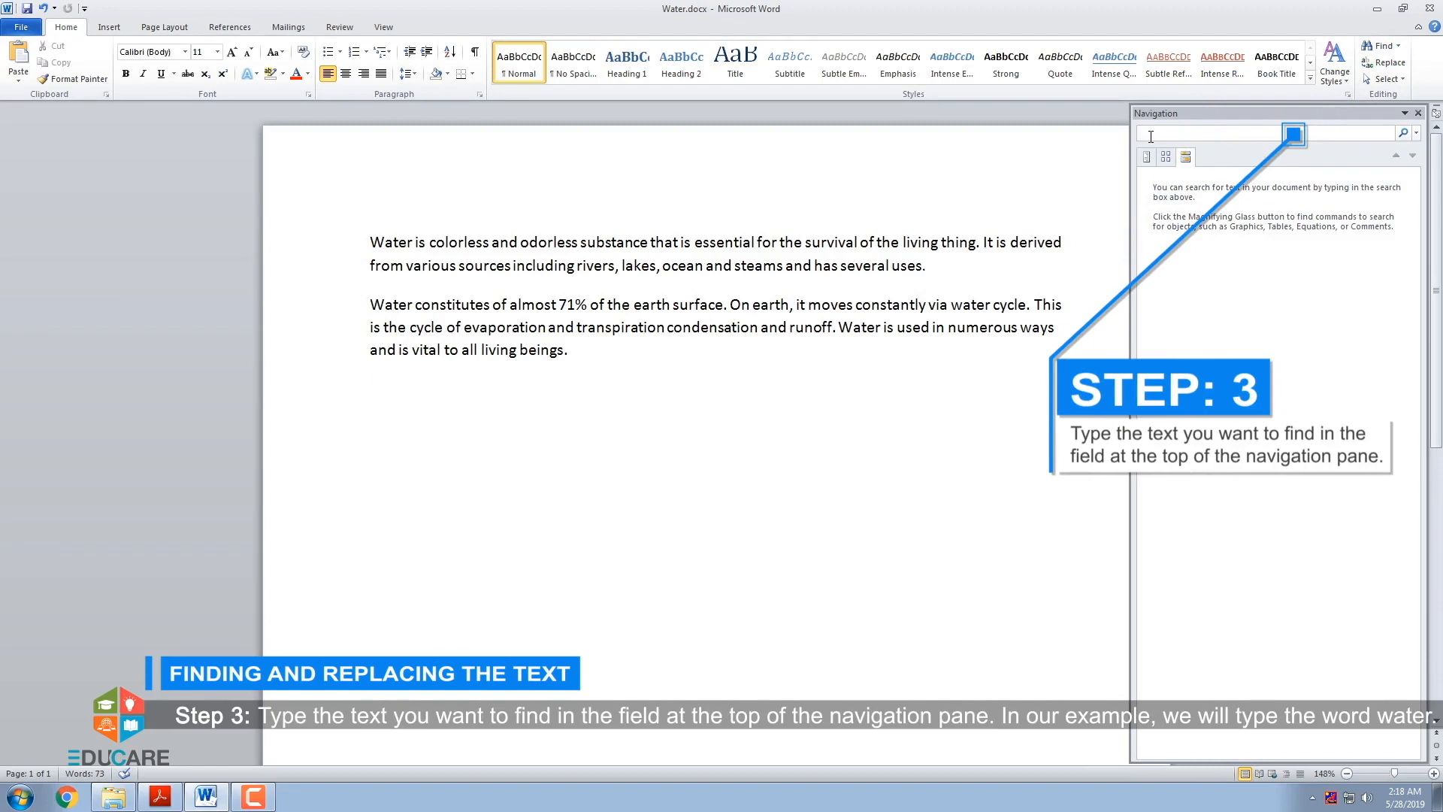
pyautogui.write('Water')
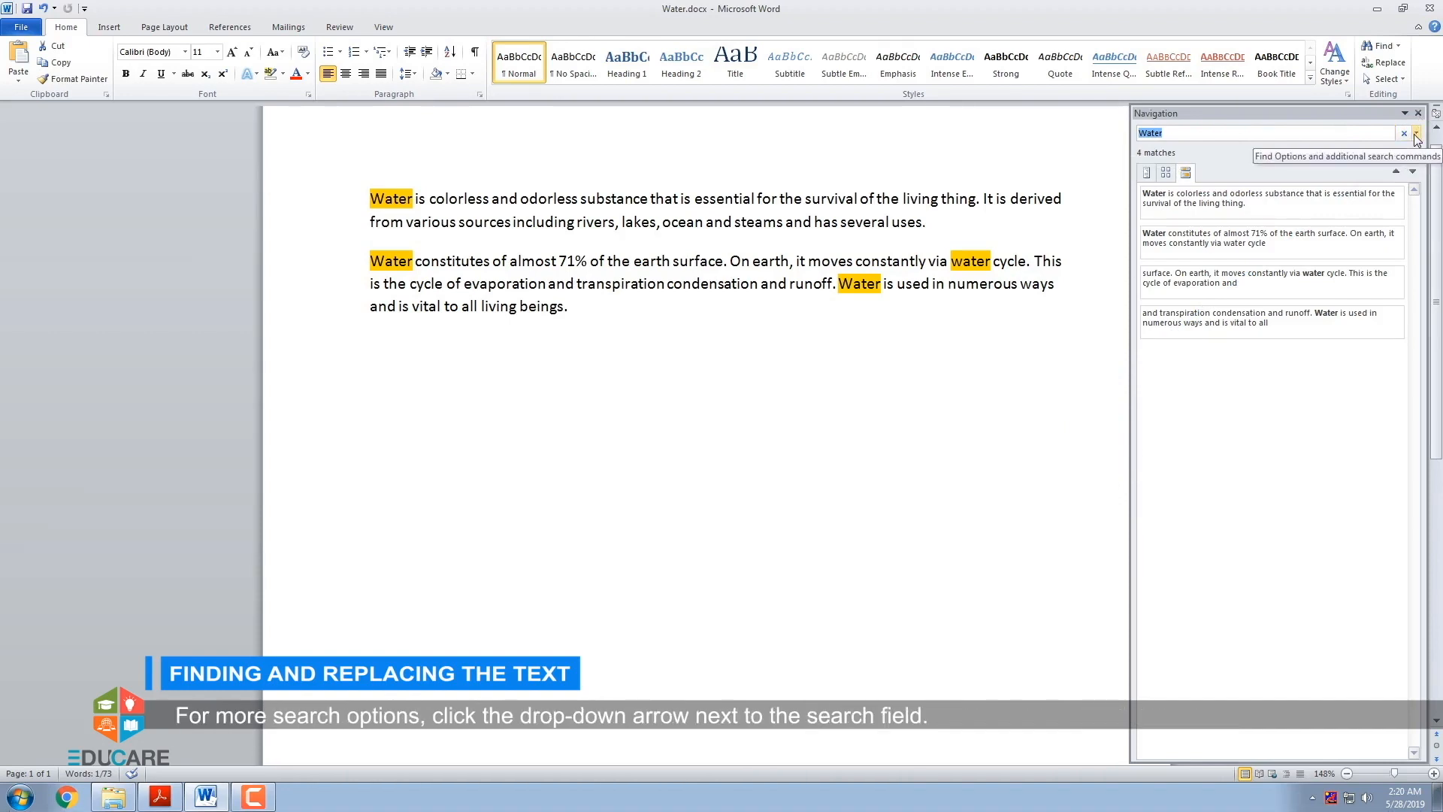
pyautogui.click(1416, 133)
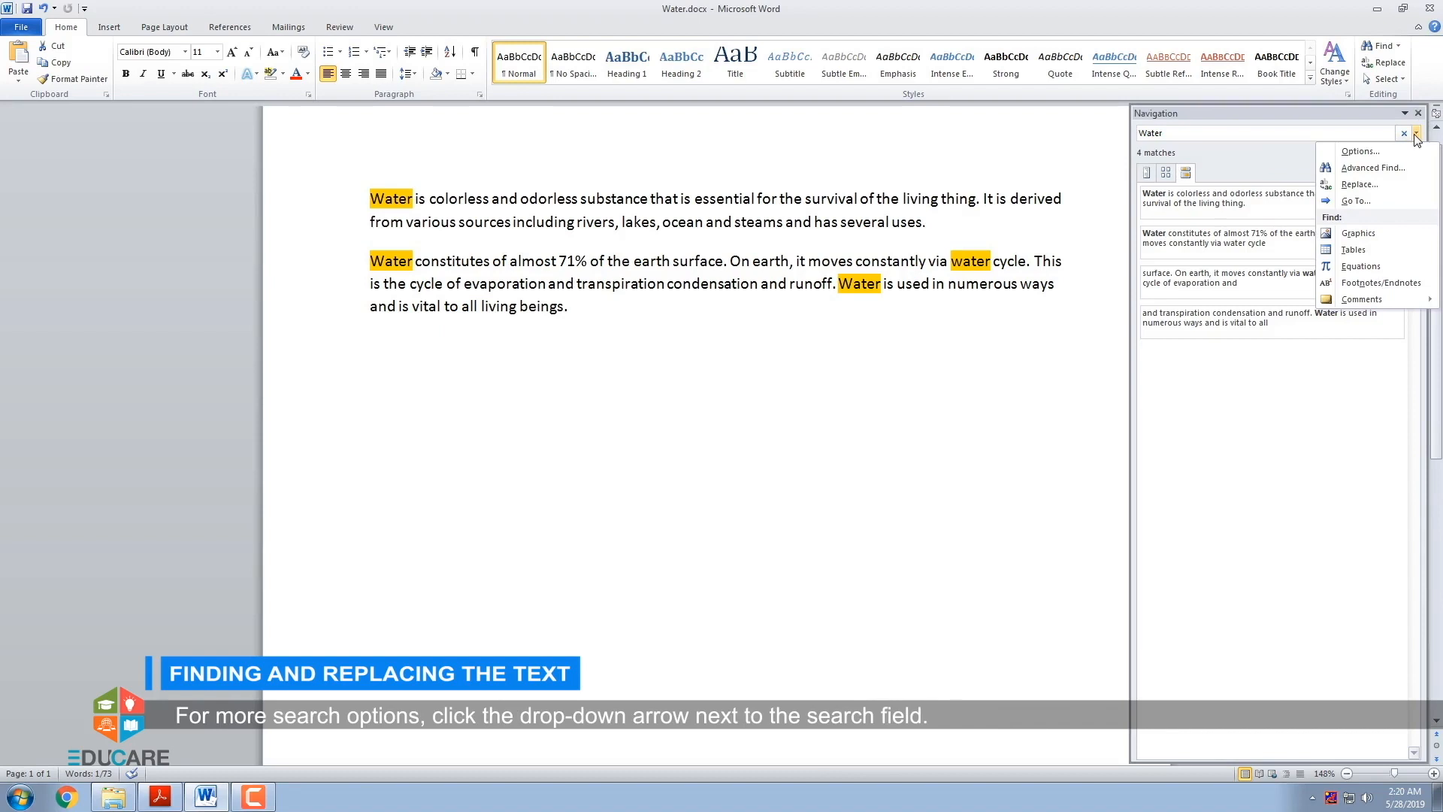
pyautogui.click(1415, 135)
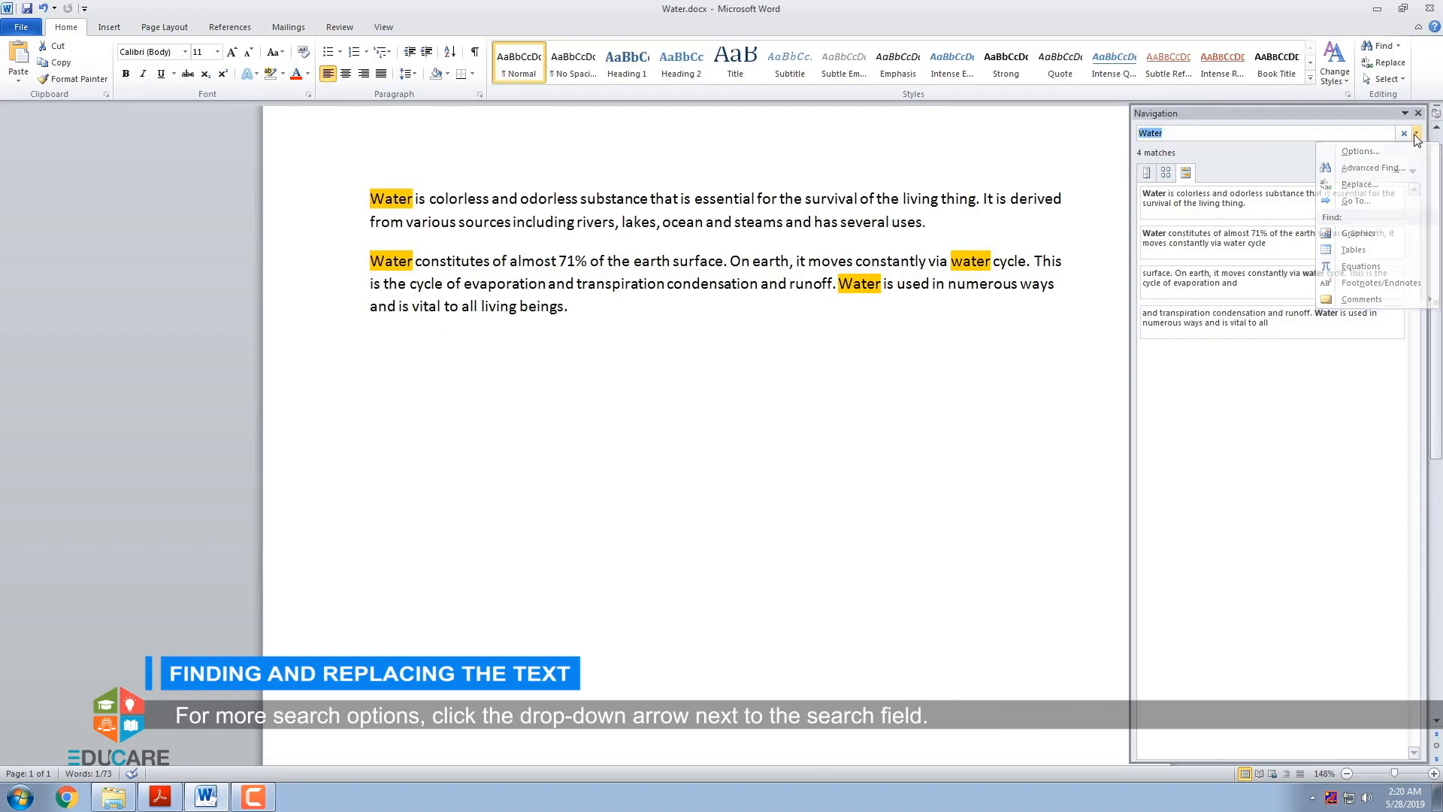
pyautogui.click(1419, 115)
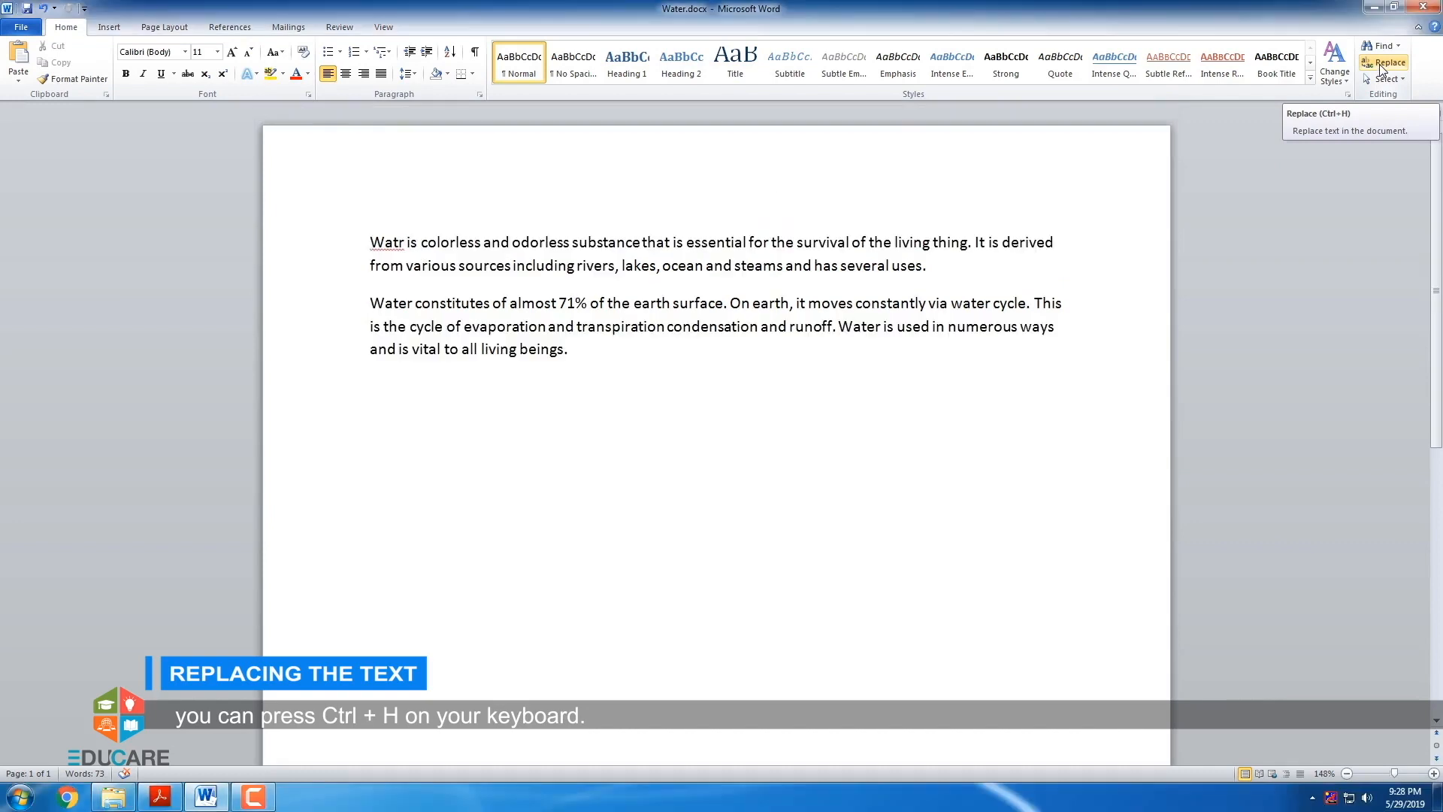
# - Find "Watr" and replace all its occurrences with "Water"
pyautogui.click(1382, 66)
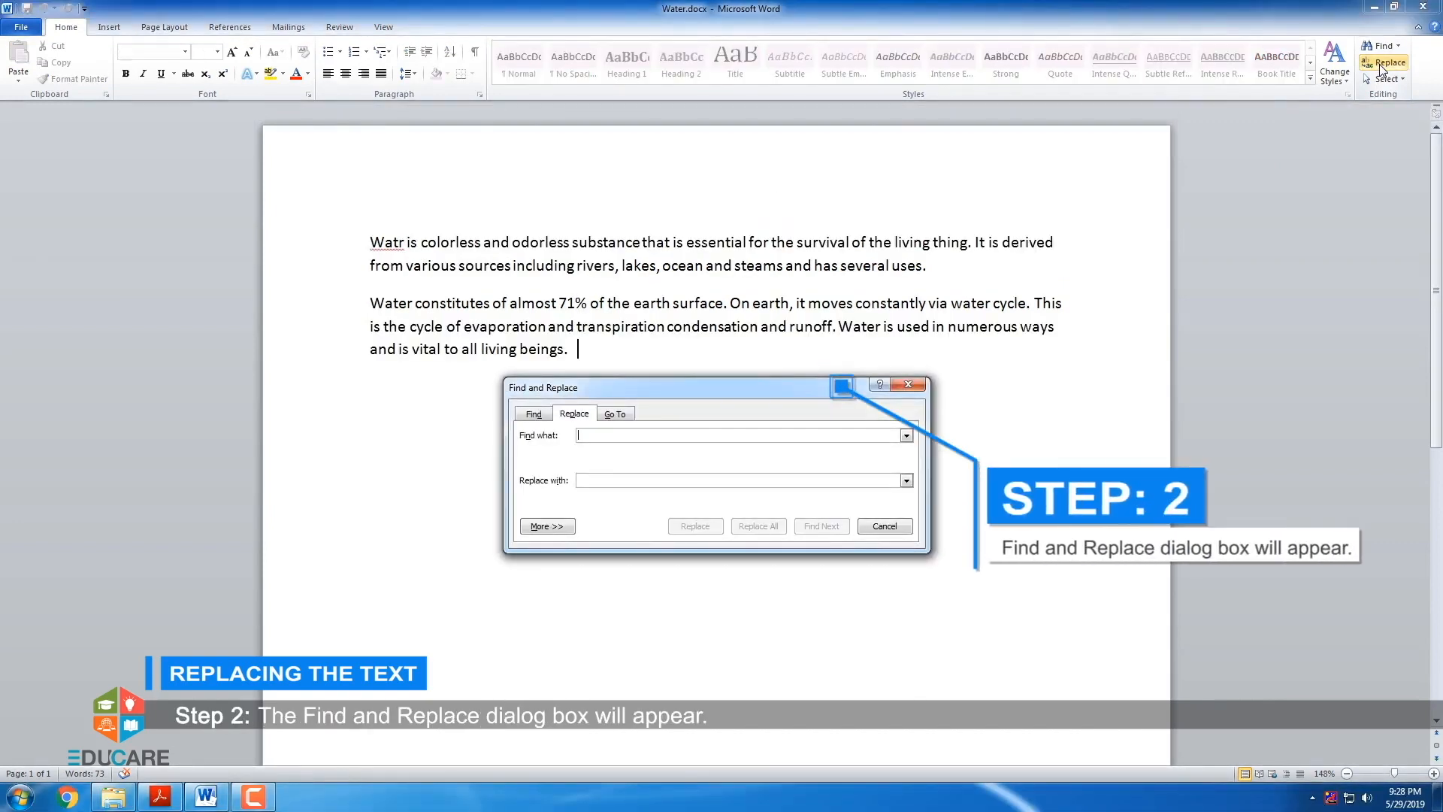
pyautogui.click(534, 415)
pyautogui.write('W')
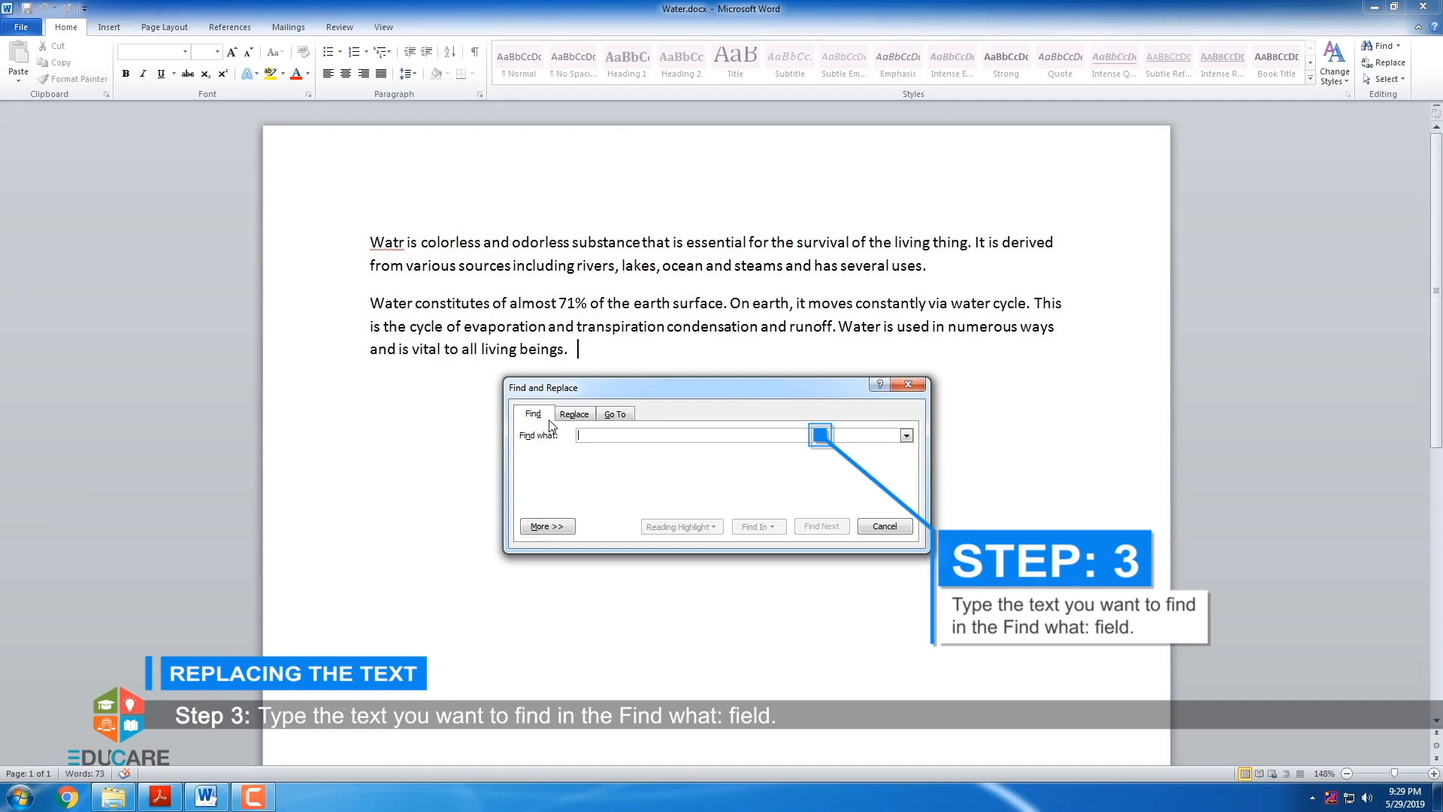
pyautogui.write('atr')
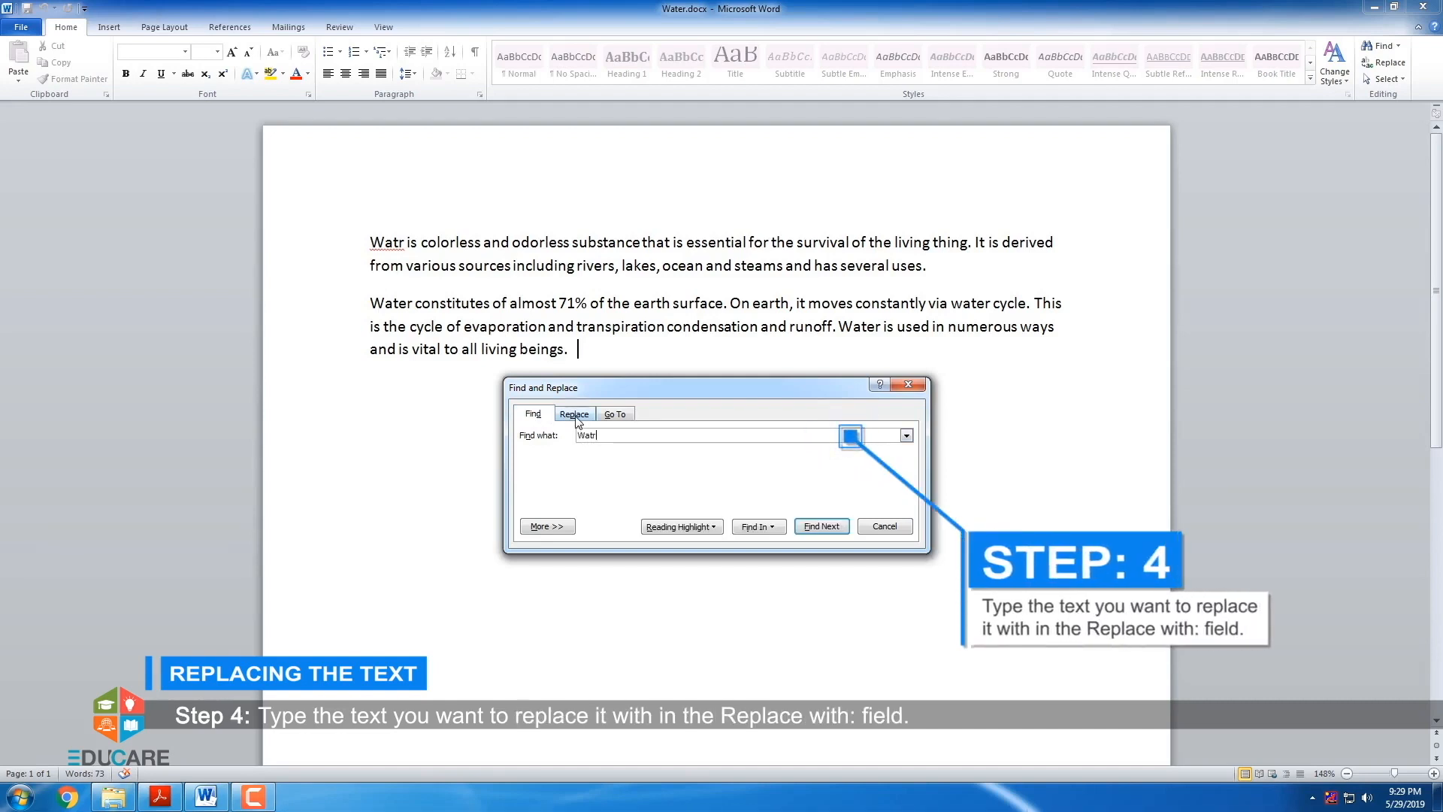
pyautogui.click(574, 414)
pyautogui.click(590, 481)
pyautogui.write('Water')
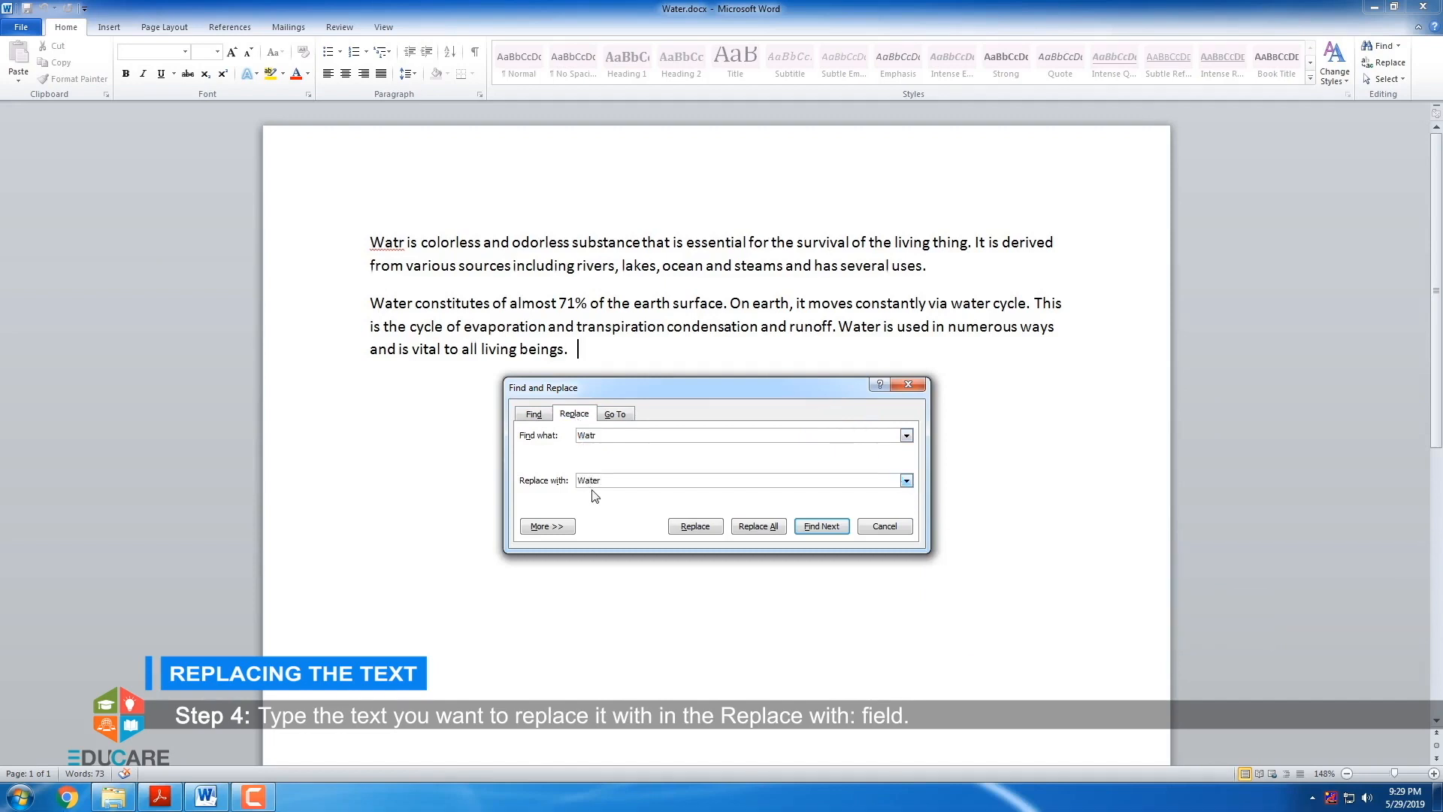
pyautogui.click(819, 527)
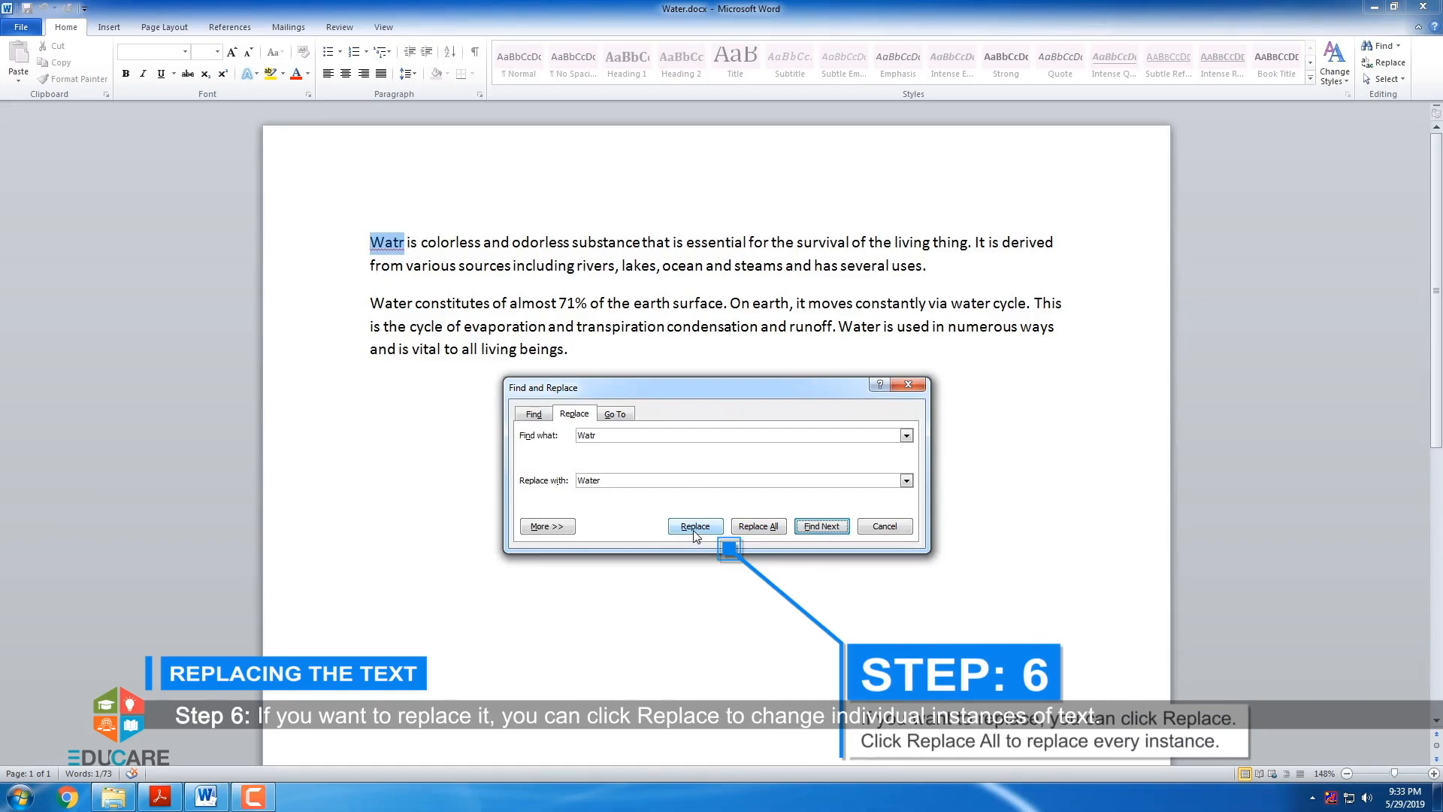
pyautogui.click(754, 530)
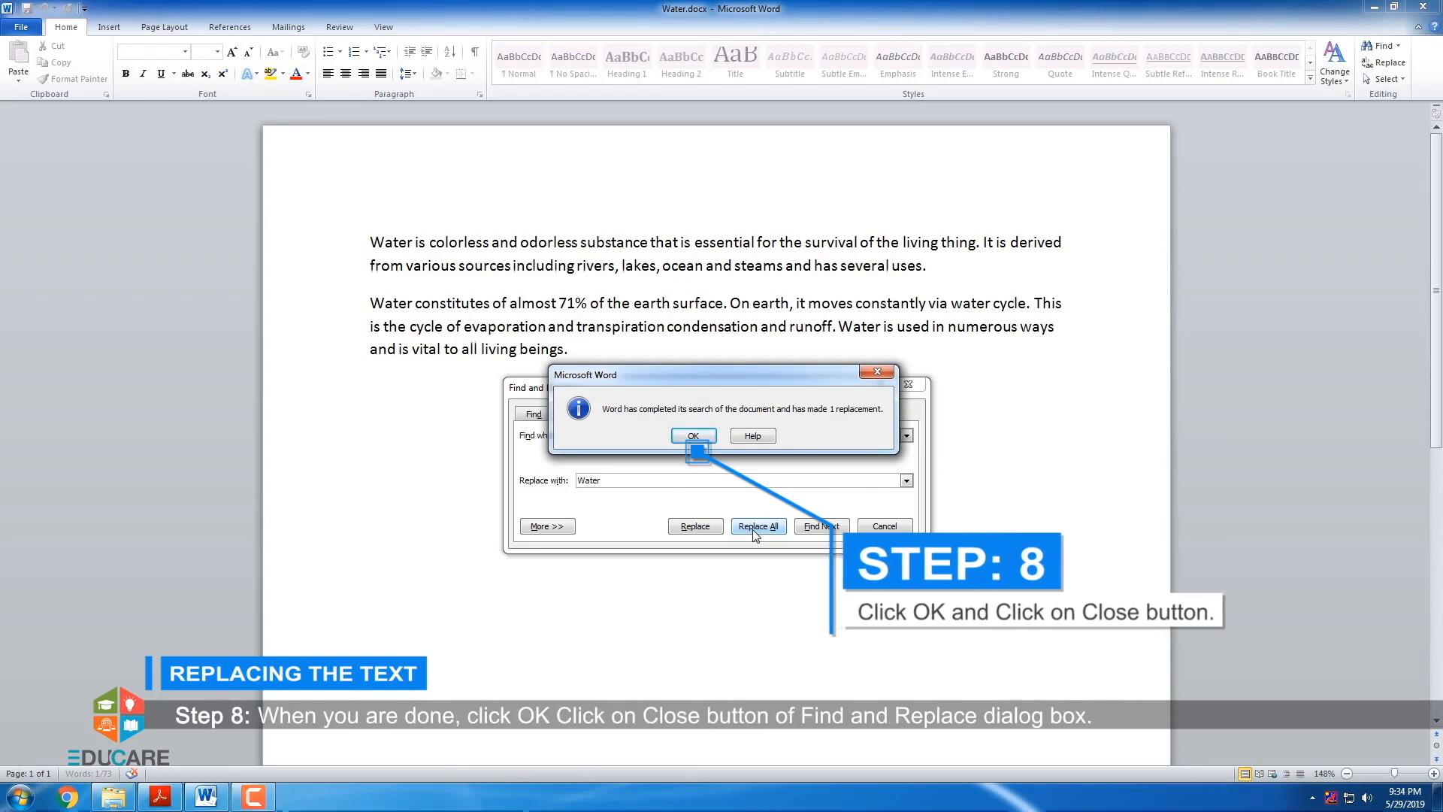
pyautogui.click(695, 436)
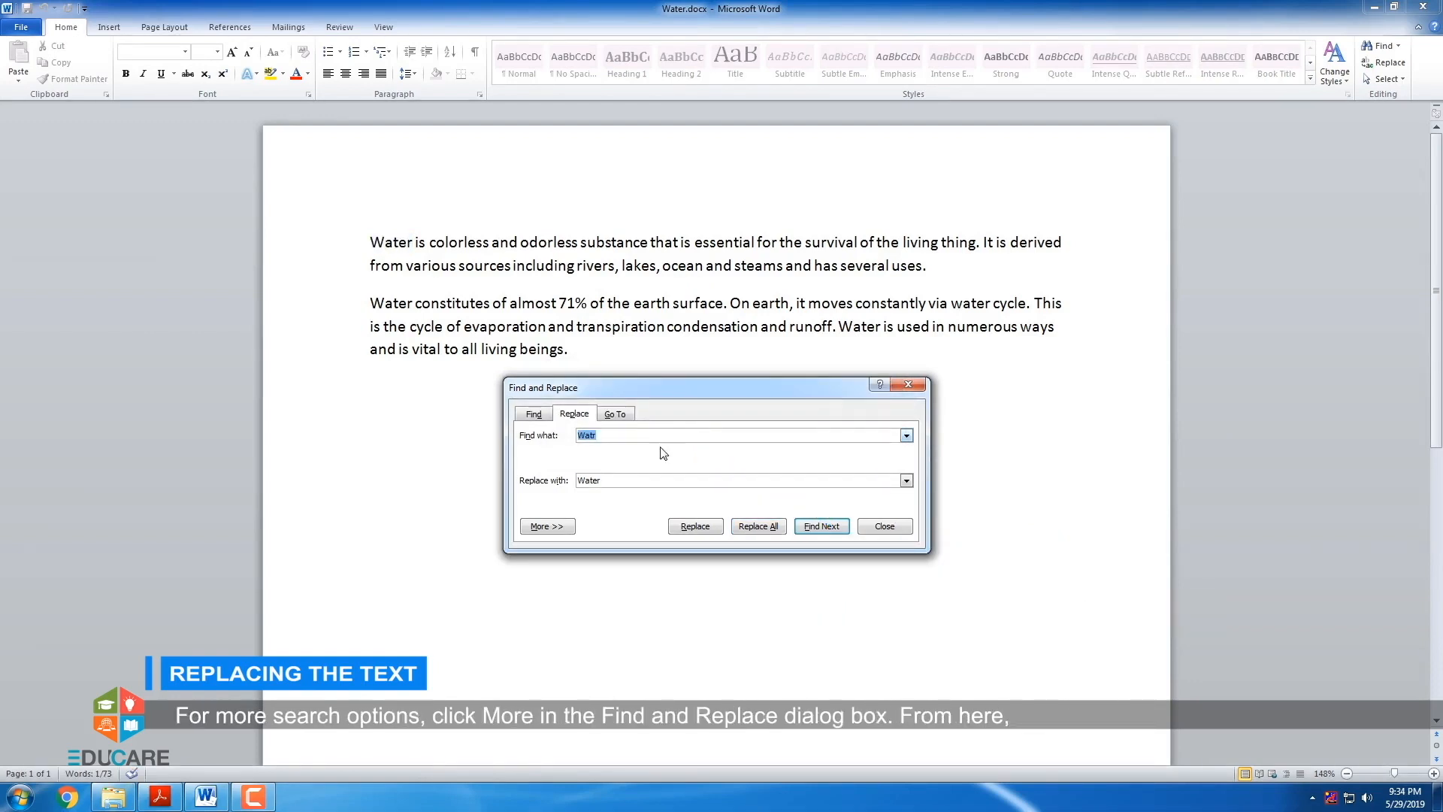
# - Show the additional search options for Find and Replace and close the dialog
pyautogui.click(557, 529)
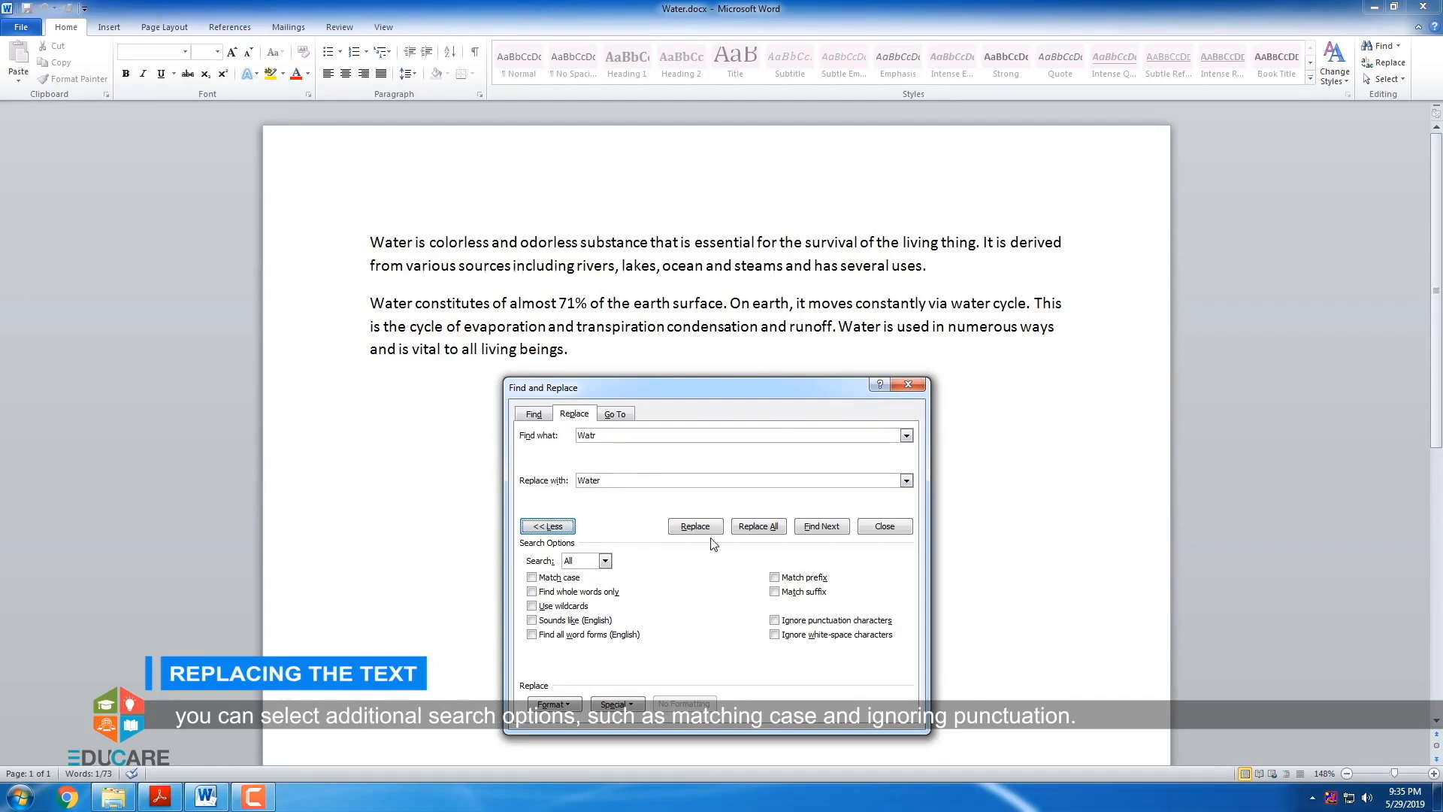
pyautogui.click(878, 535)
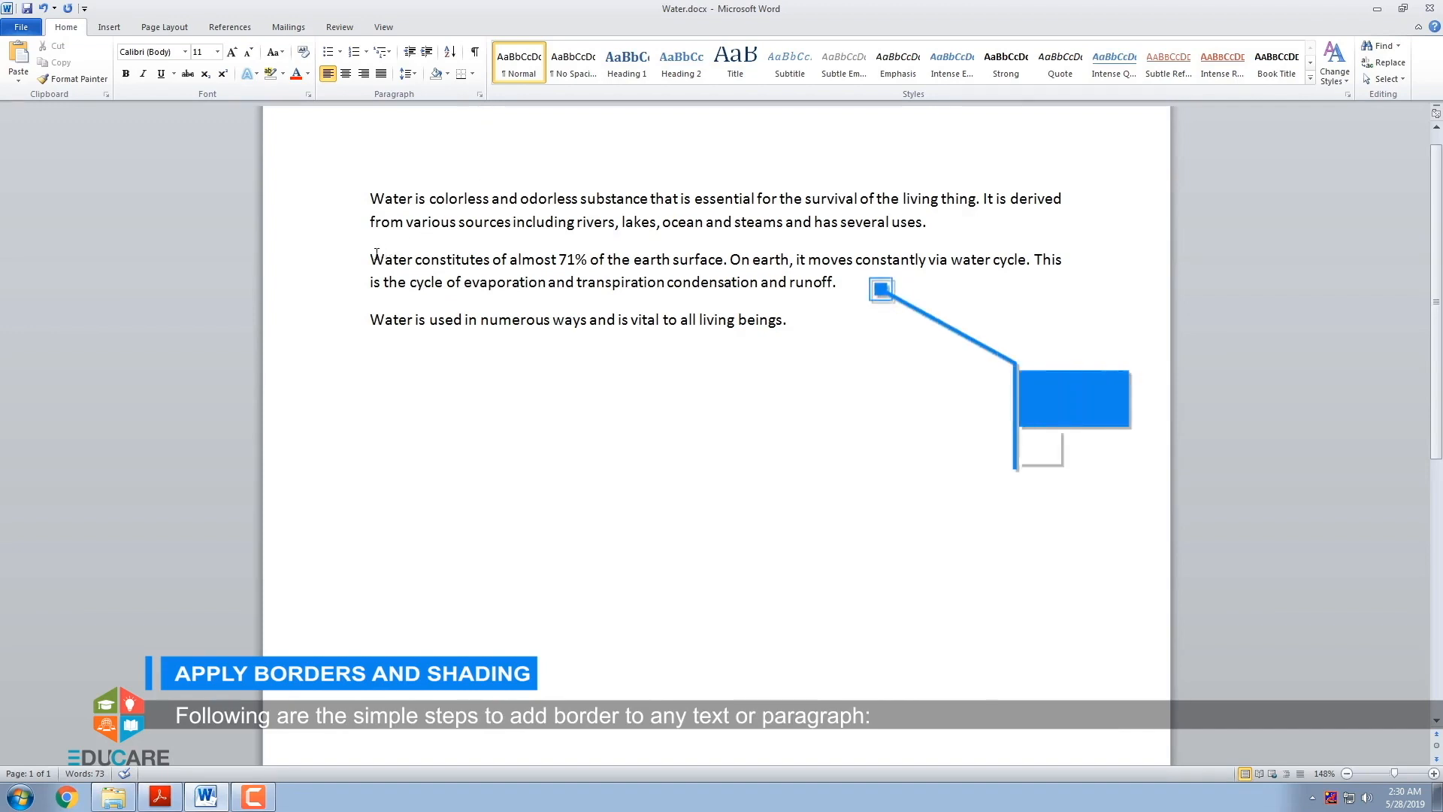
# - Add outside borders to the second paragraph, "Water constitutes of almost 71%..."
pyautogui.moveTo(370, 260); pyautogui.dragTo(844, 295)
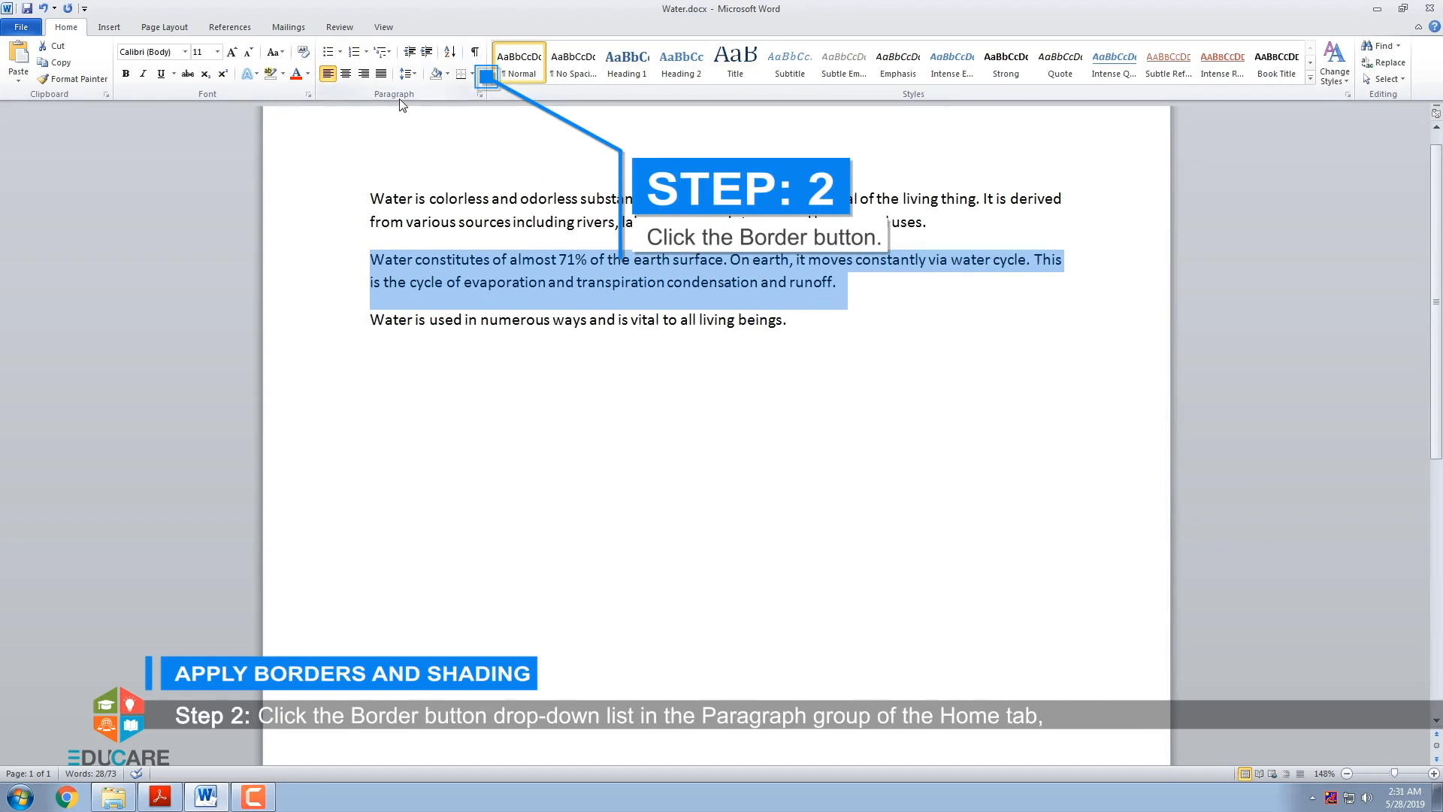
pyautogui.click(473, 76)
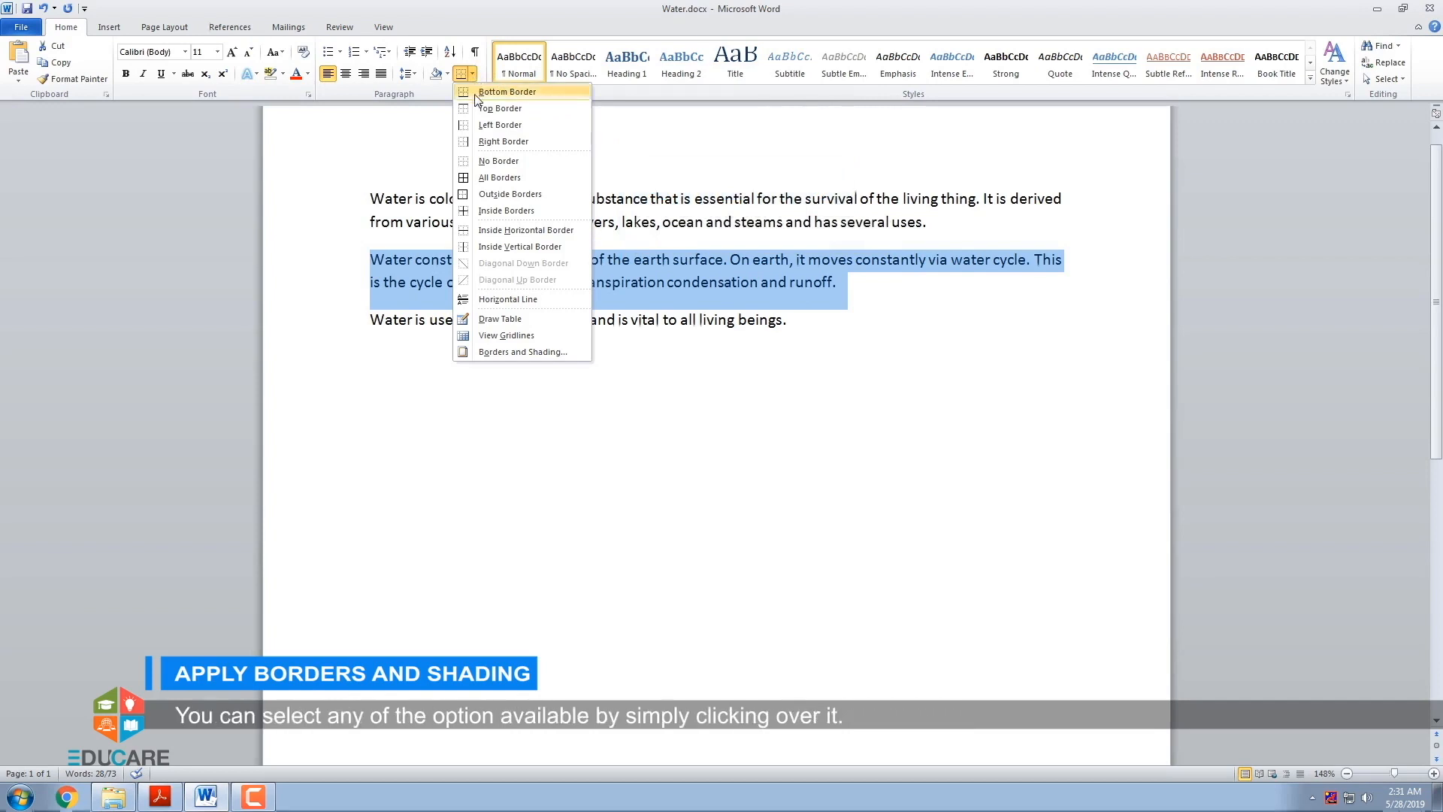
pyautogui.click(489, 194)
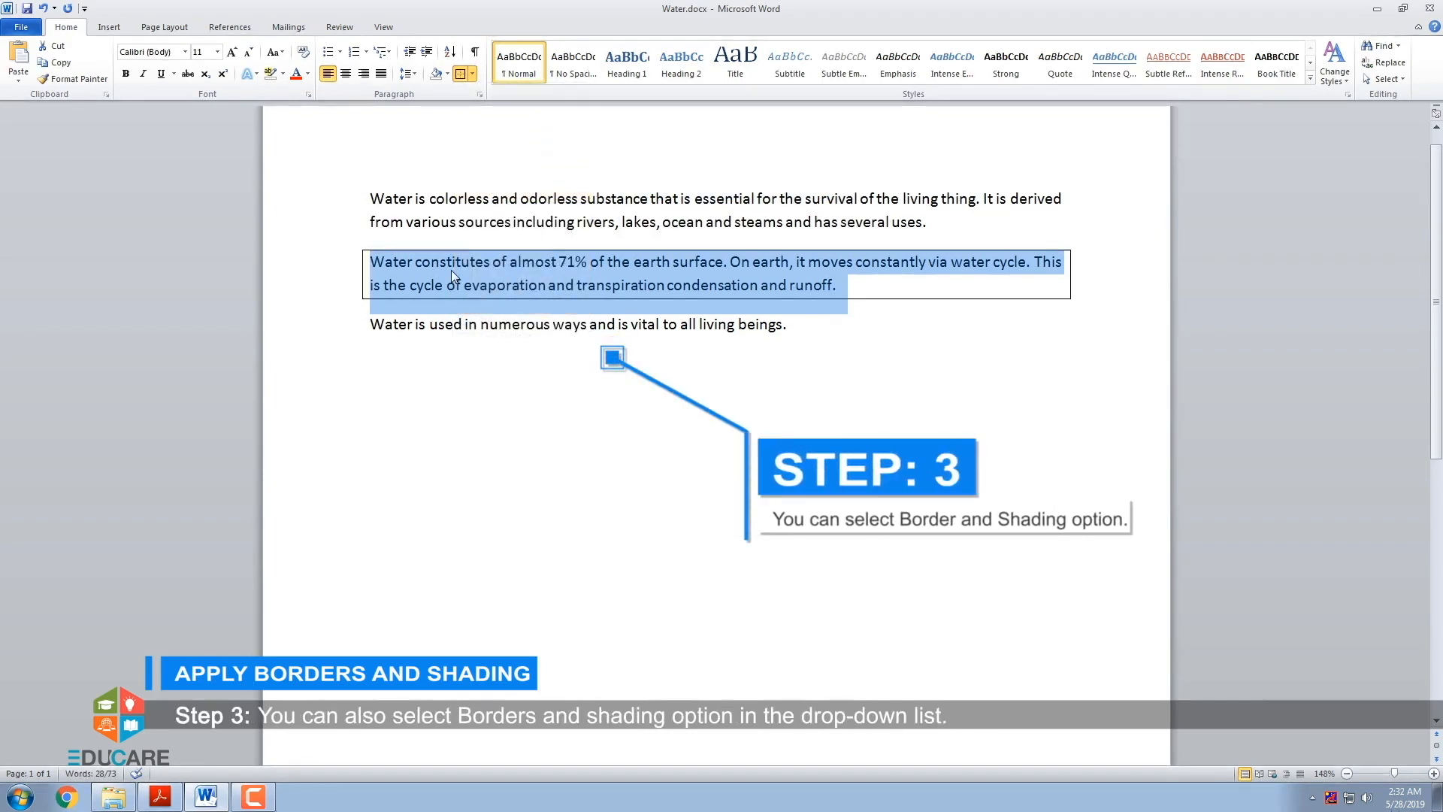
# - Set the second paragraph's border to the Shadow setting in Borders and Shading, with red colour and 1 pt width
pyautogui.click(473, 76)
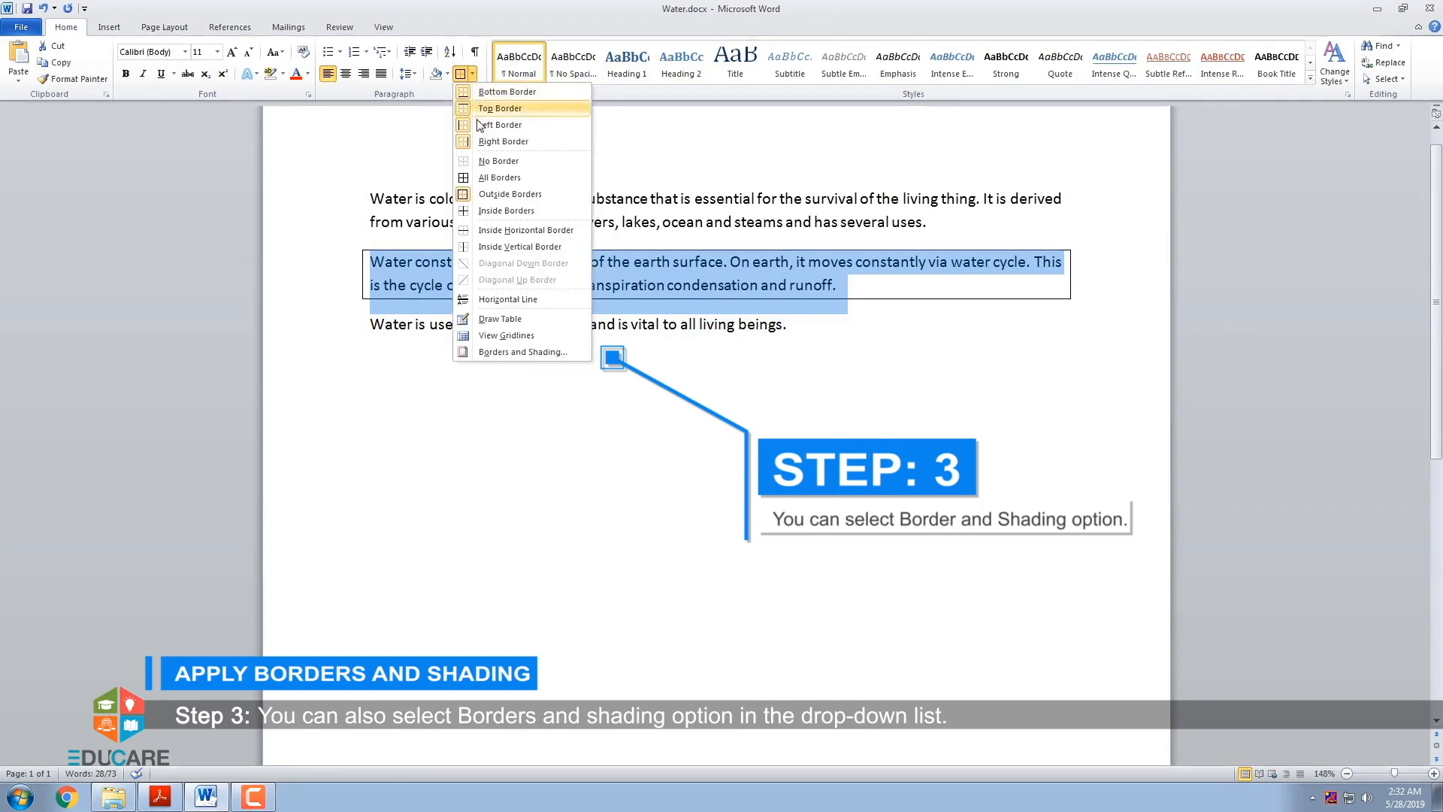
pyautogui.click(496, 355)
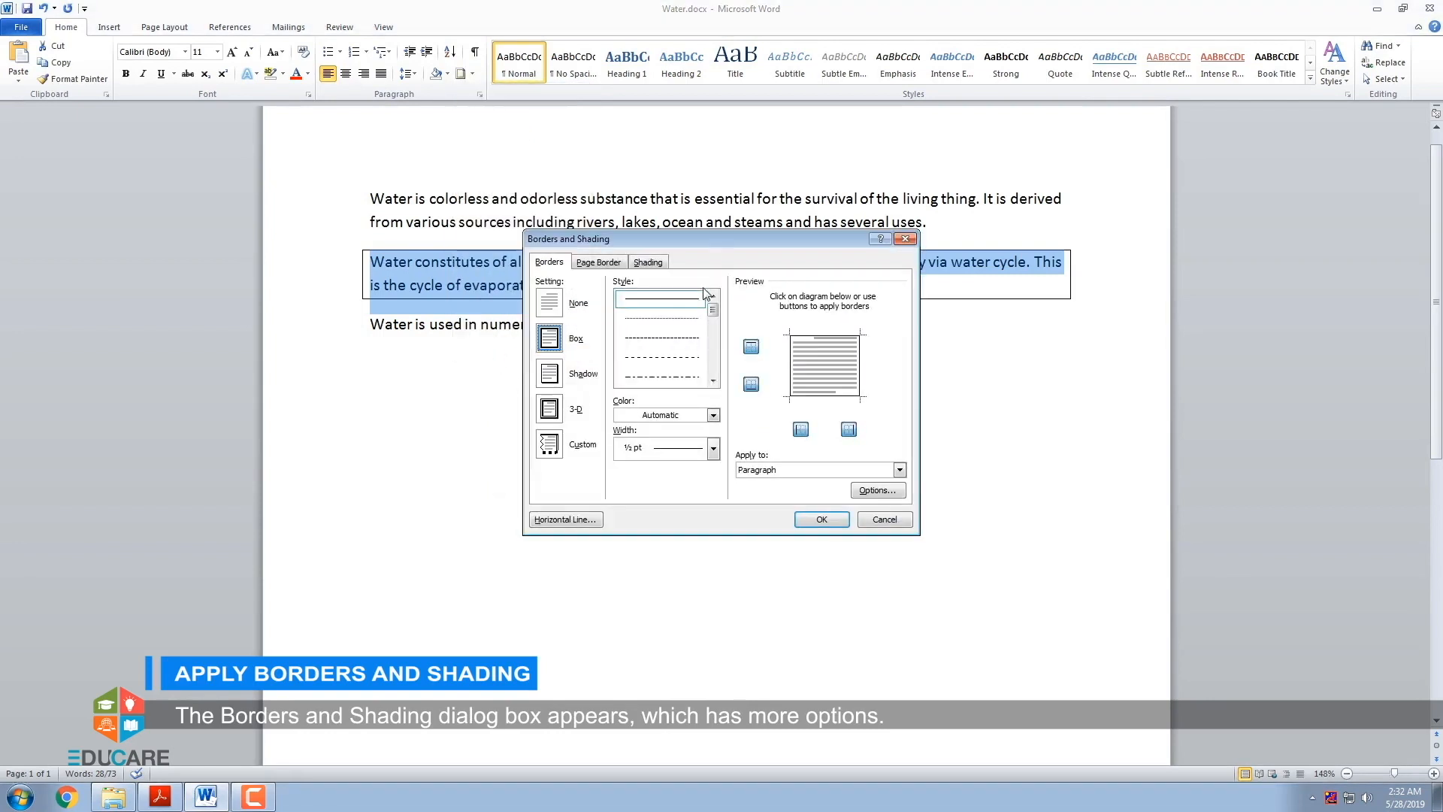
pyautogui.moveTo(709, 240); pyautogui.dragTo(672, 362)
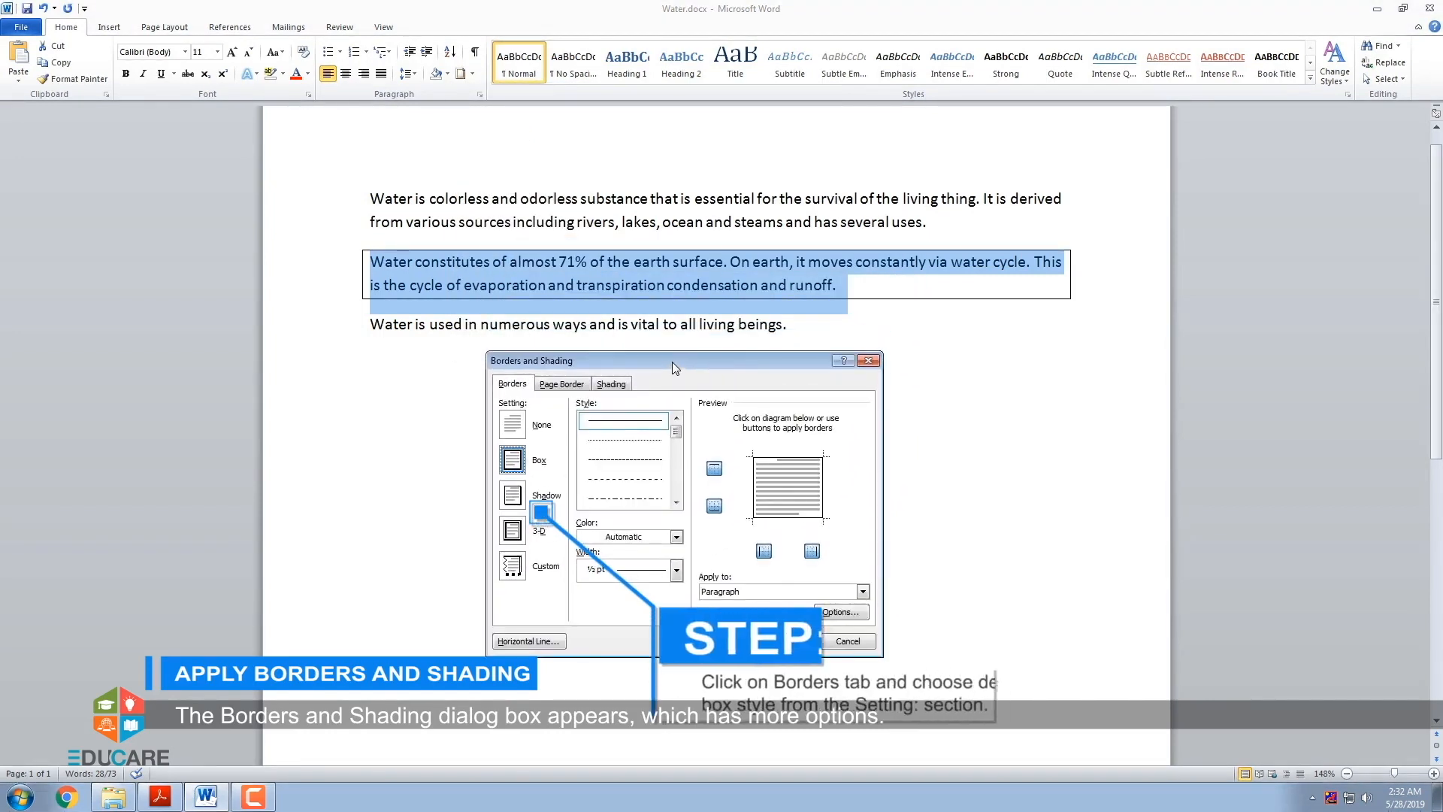
pyautogui.click(515, 499)
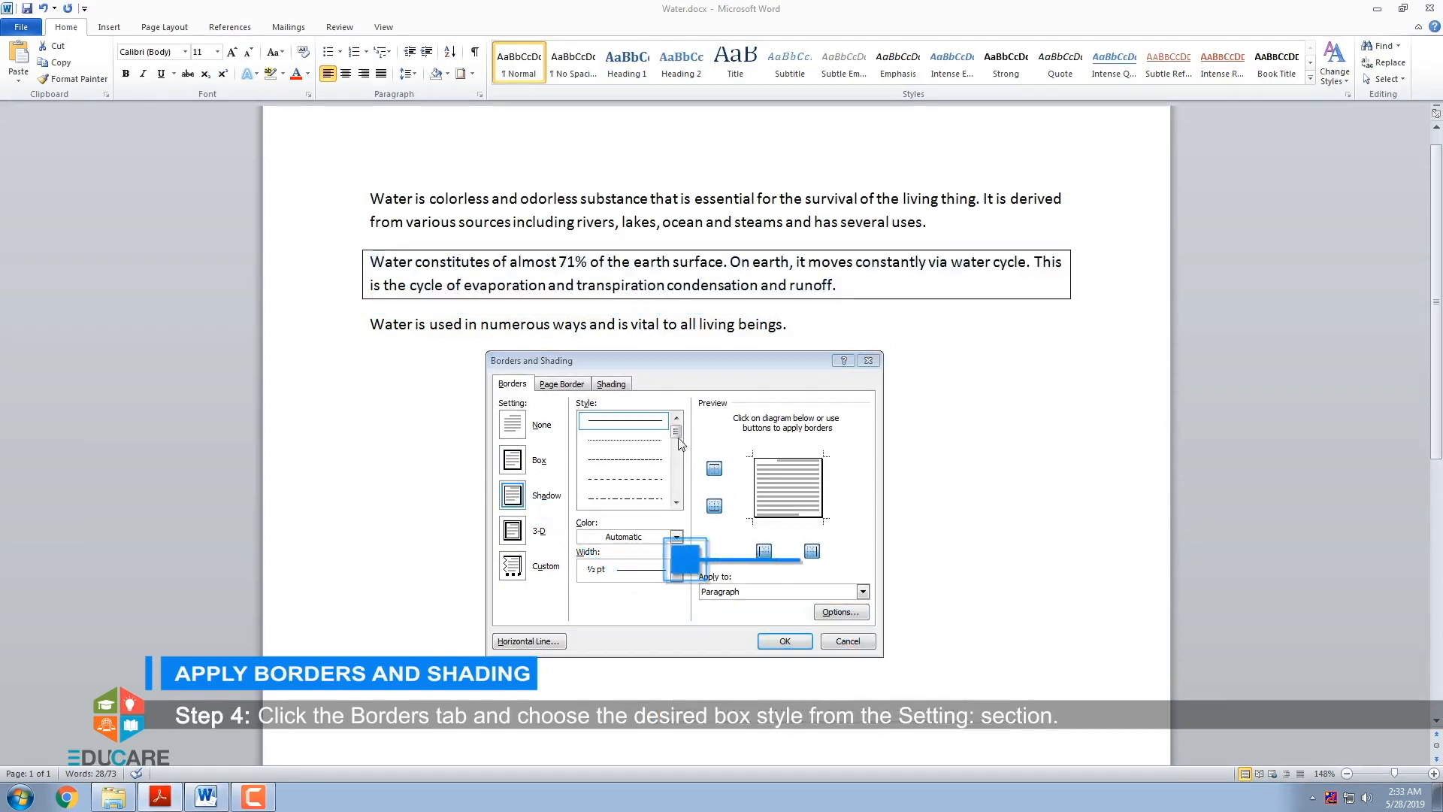
pyautogui.moveTo(673, 433); pyautogui.dragTo(675, 538)
pyautogui.click(676, 537)
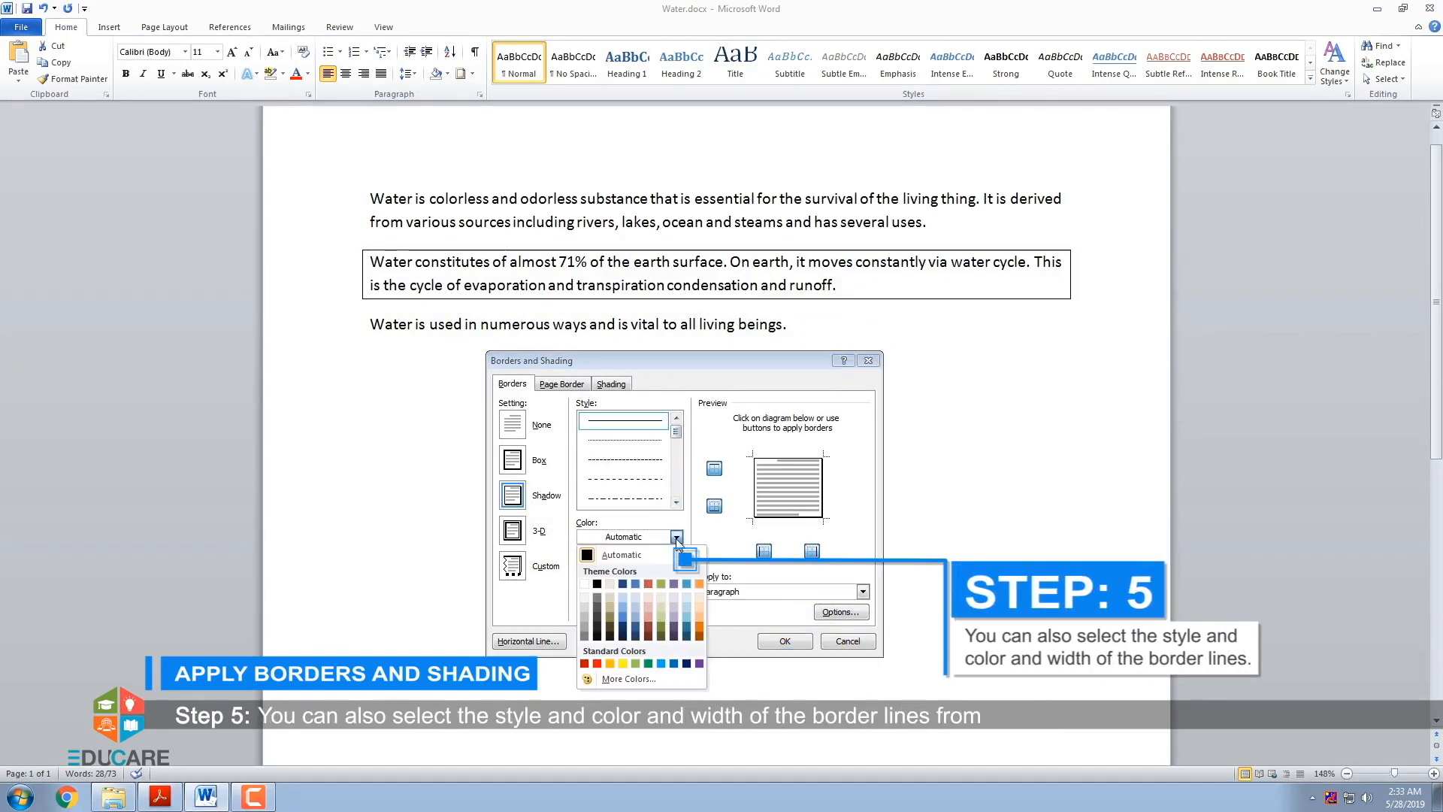
pyautogui.click(596, 664)
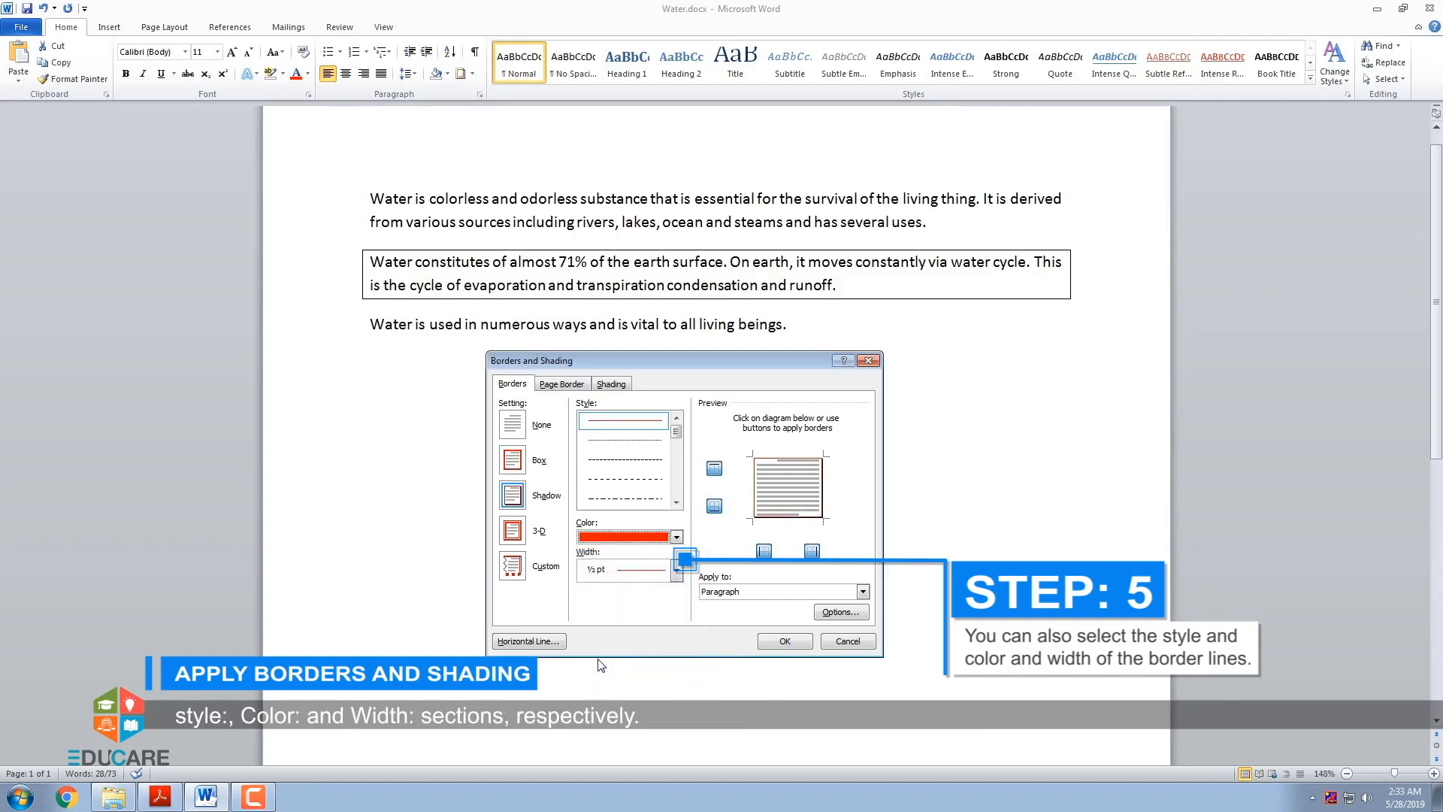
pyautogui.click(676, 570)
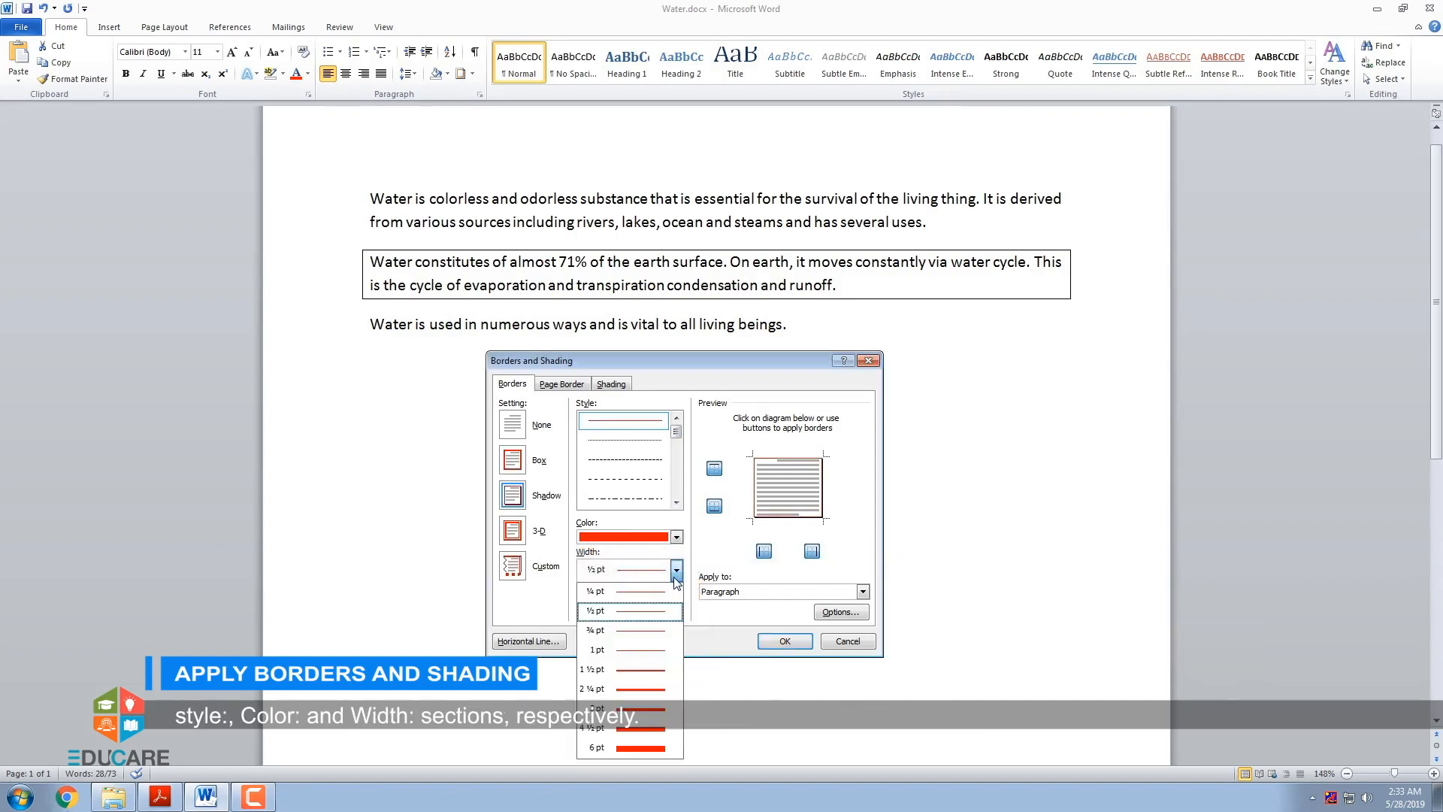
pyautogui.click(660, 650)
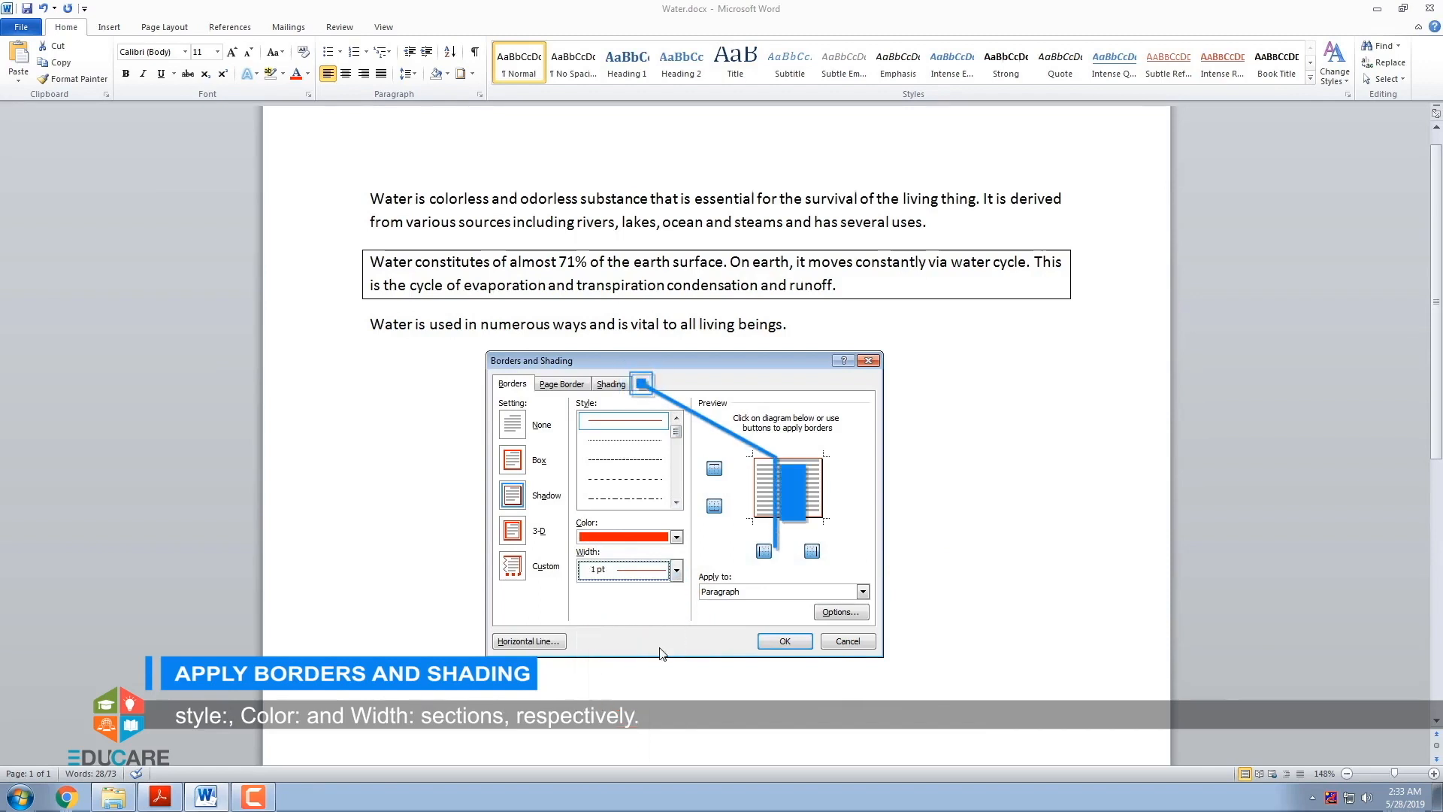
# - Set the paragraph's shading fill to orange and apply the border and shading settings
pyautogui.click(609, 385)
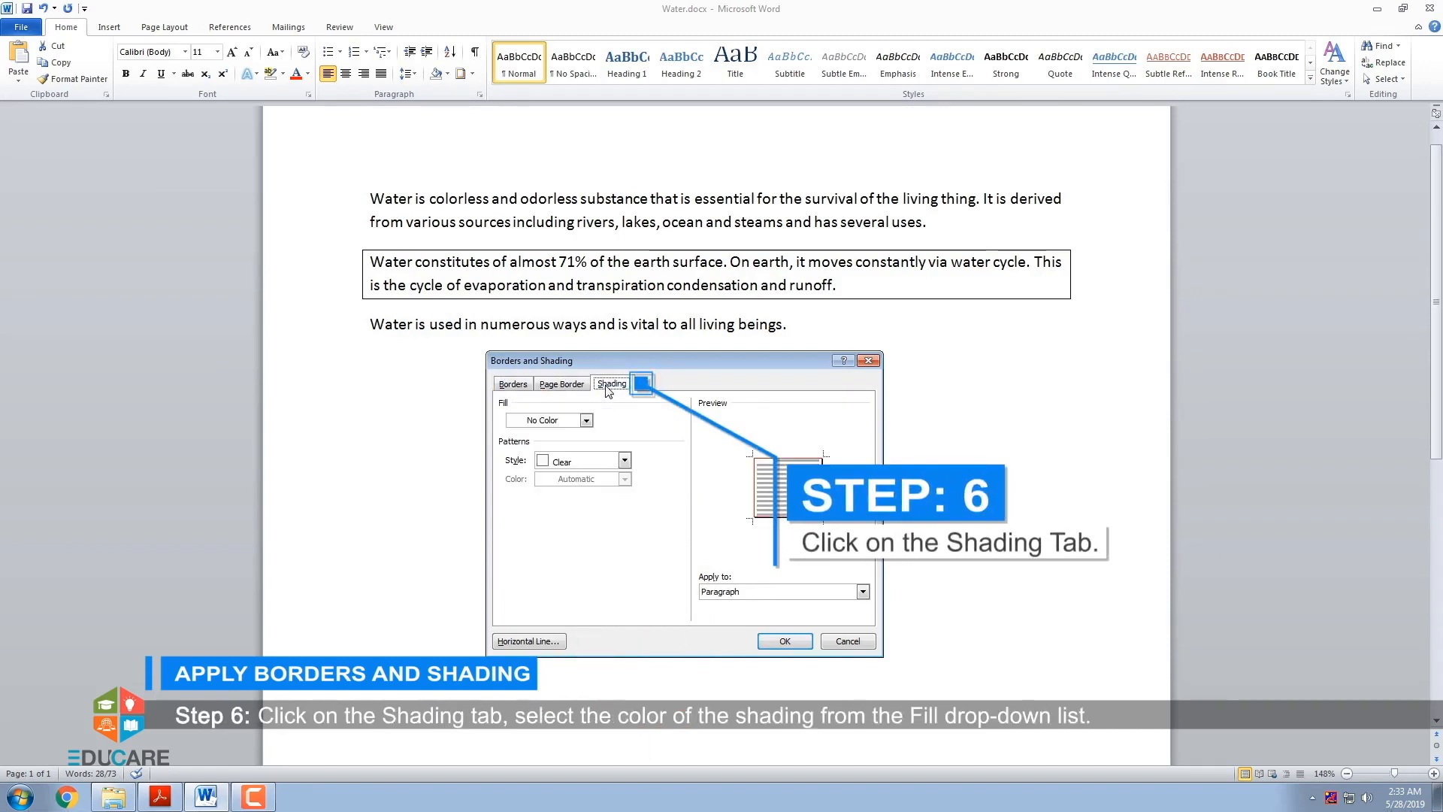
pyautogui.click(586, 421)
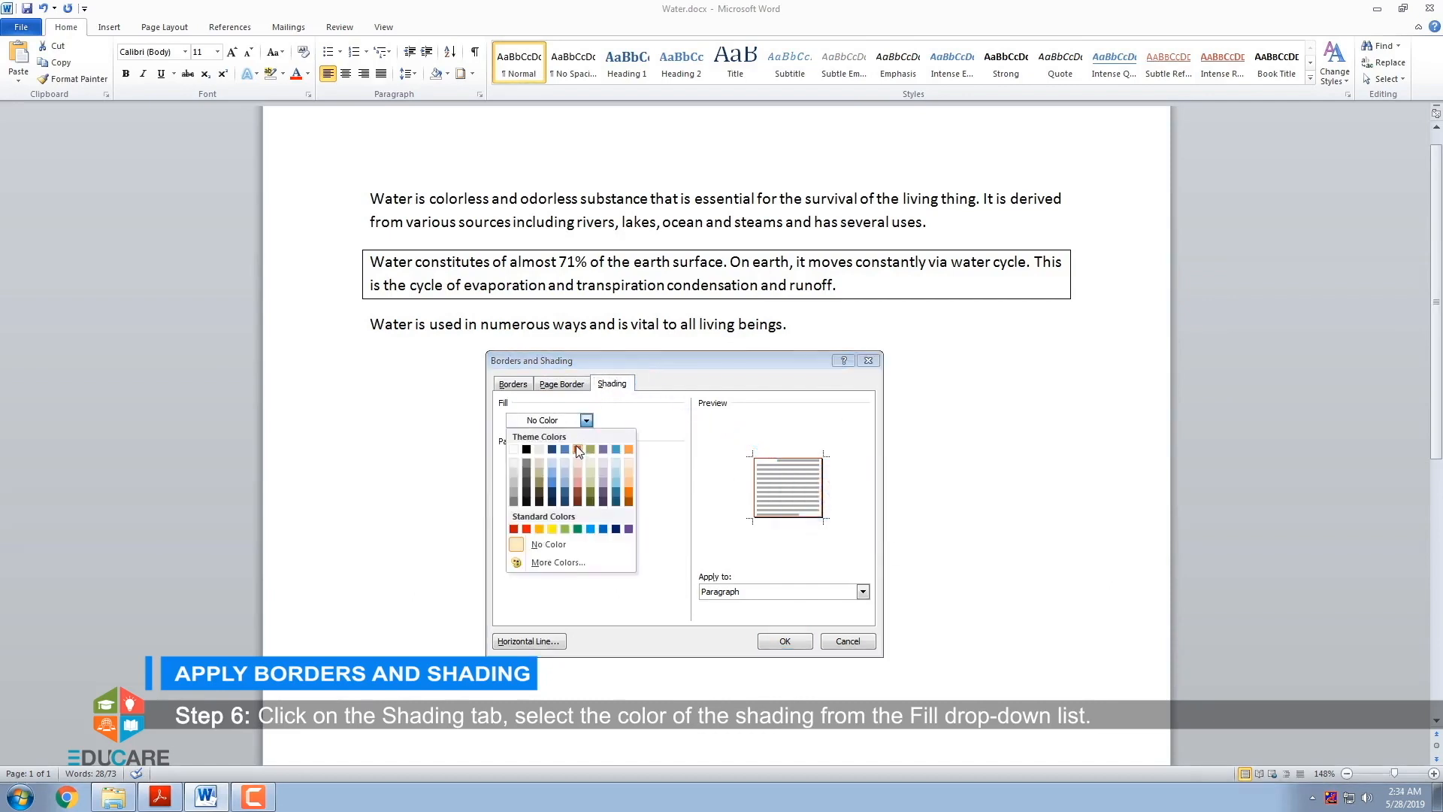
pyautogui.click(539, 529)
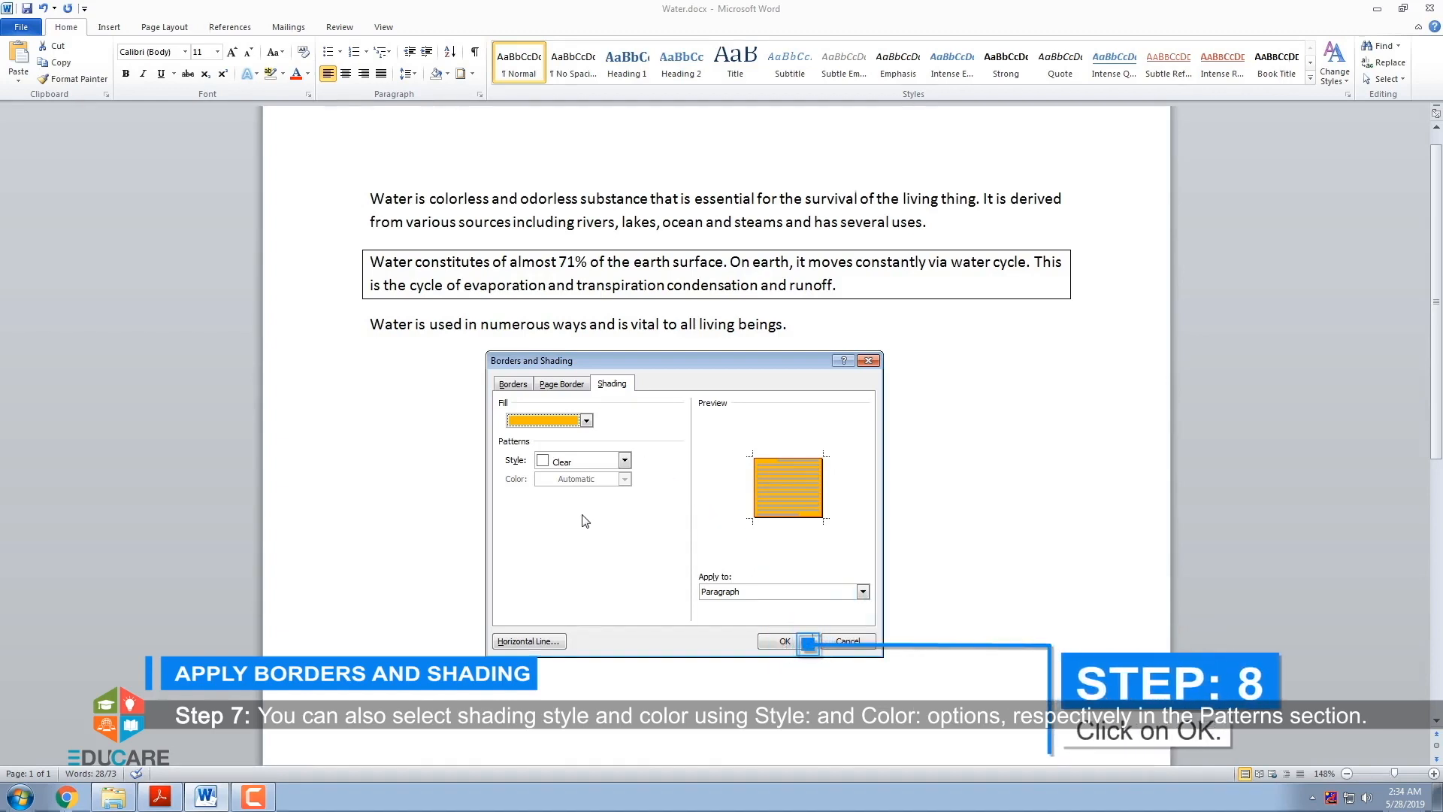
pyautogui.click(774, 643)
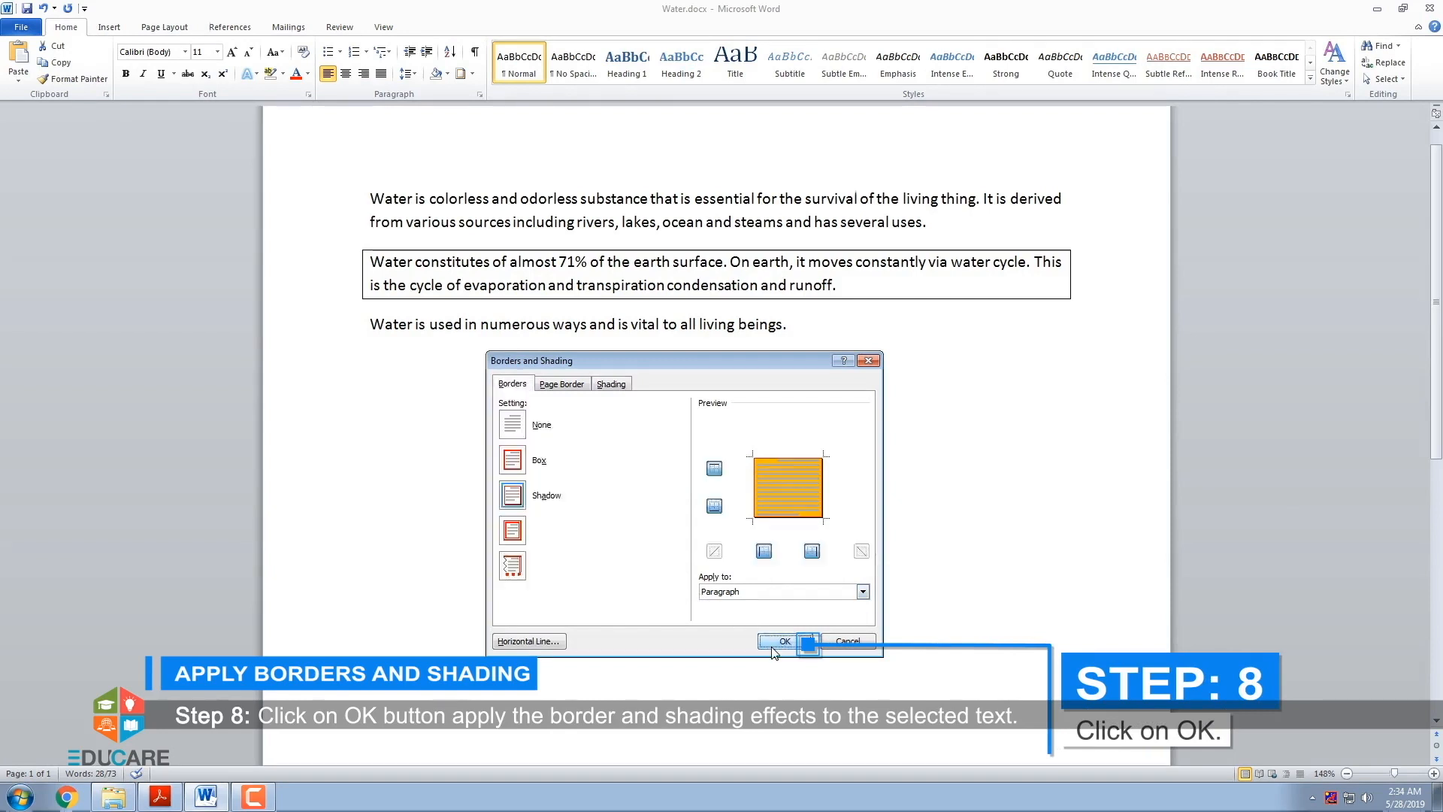
pyautogui.click(775, 651)
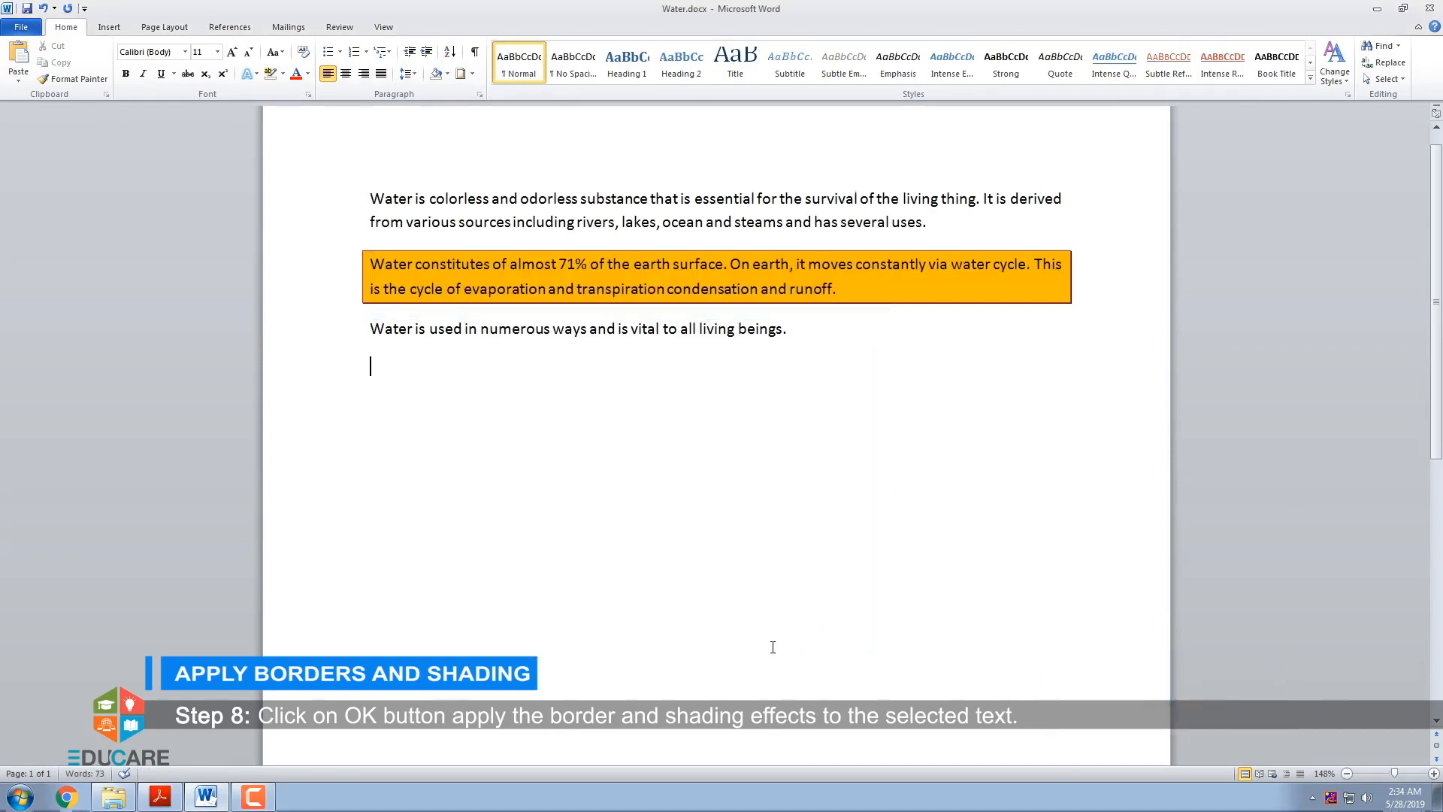
# - Remove the border from the orange-shaded paragraph with the No Border option
pyautogui.click(382, 275)
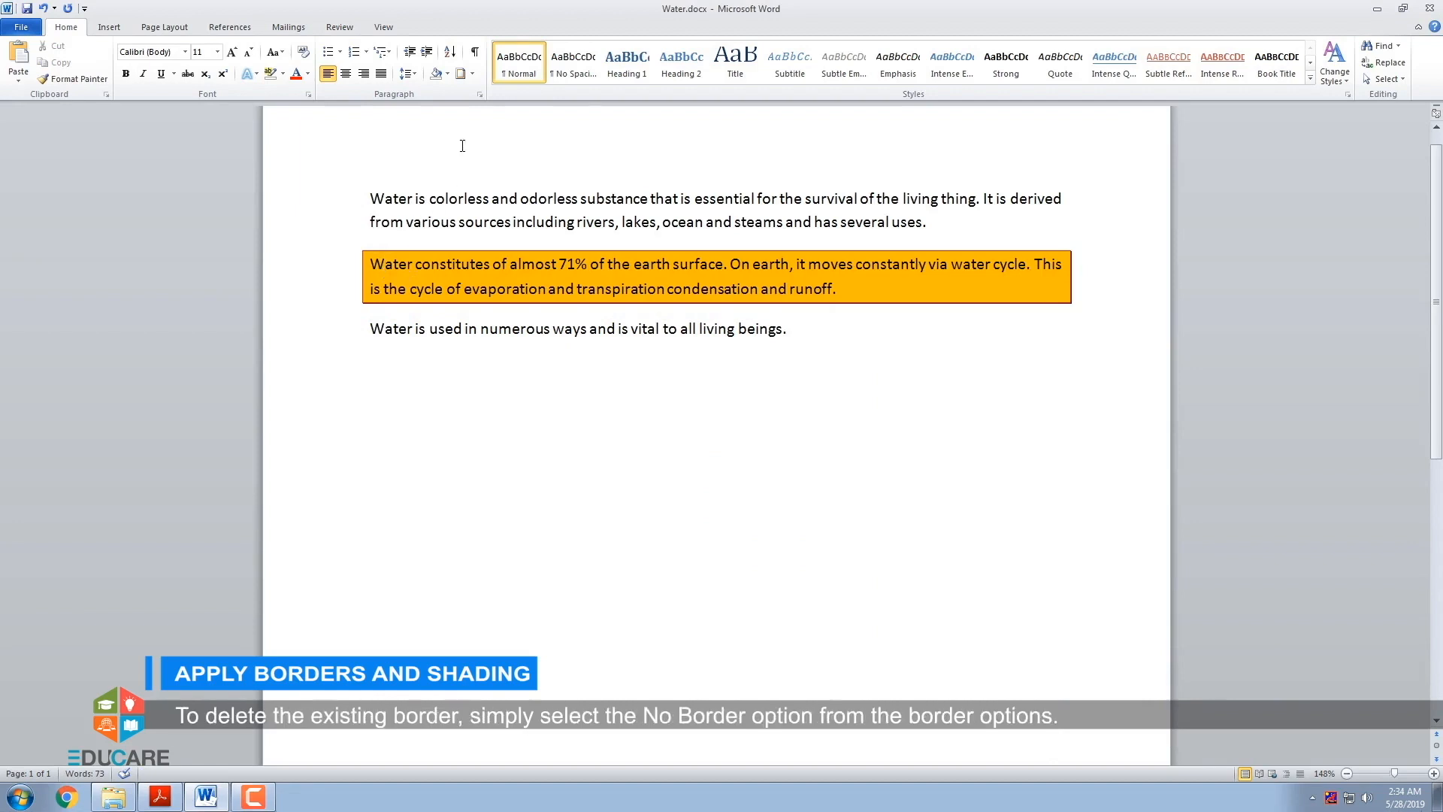
pyautogui.click(472, 74)
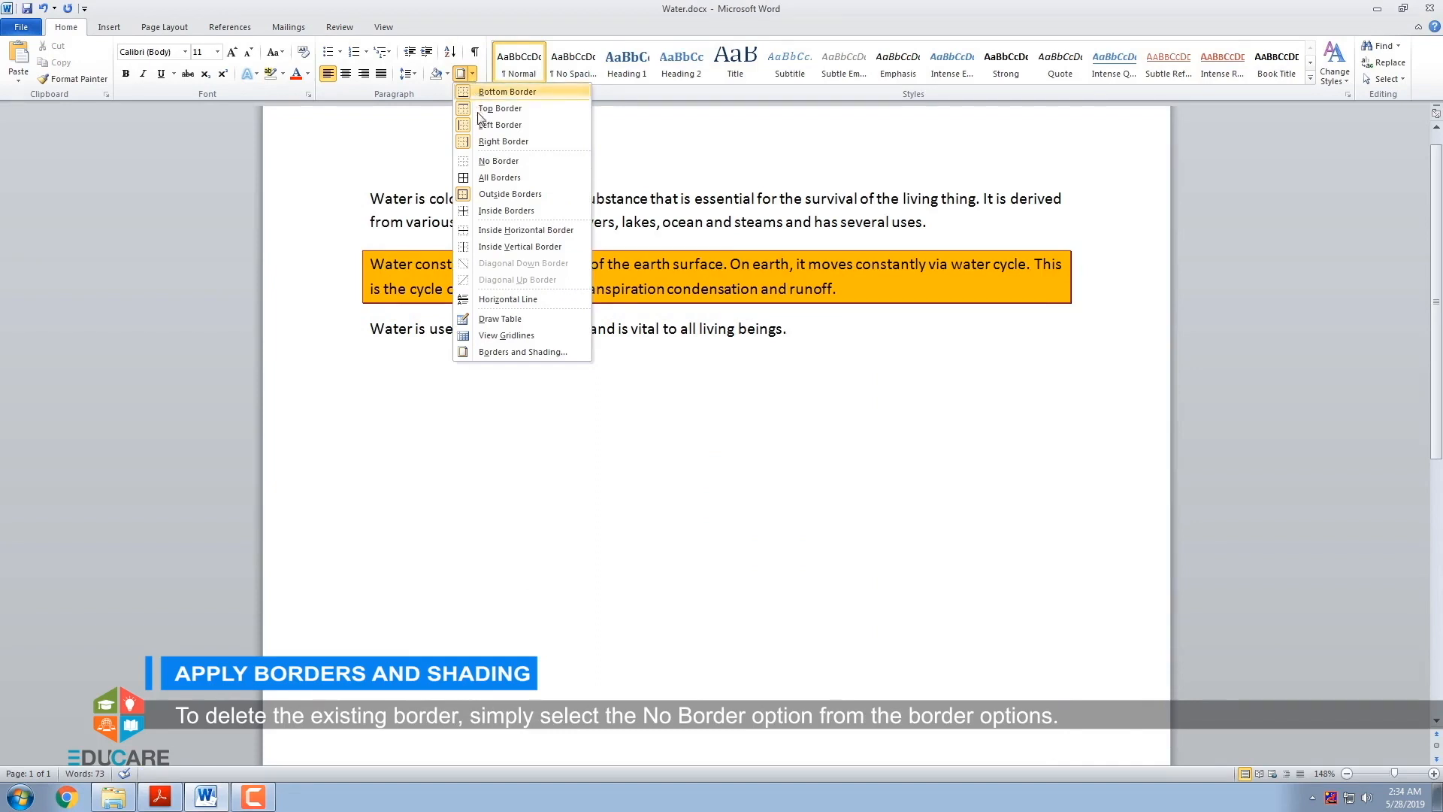
pyautogui.click(483, 162)
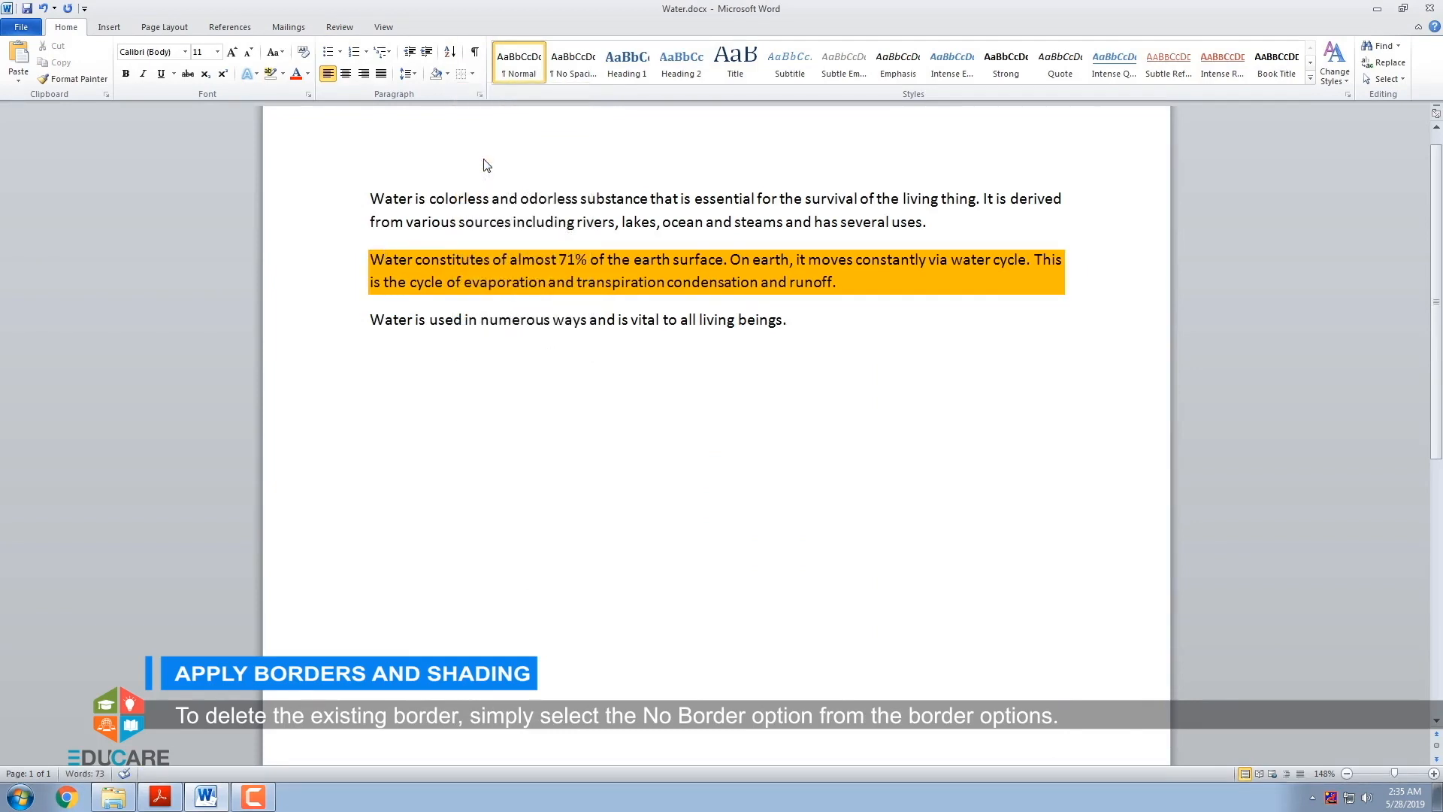
# - Remove the orange shading fill from the second paragraph in Borders and Shading and apply the change
pyautogui.click(472, 74)
pyautogui.click(496, 354)
pyautogui.click(611, 383)
pyautogui.click(561, 462)
pyautogui.click(555, 472)
pyautogui.click(586, 420)
pyautogui.click(526, 445)
pyautogui.click(785, 640)
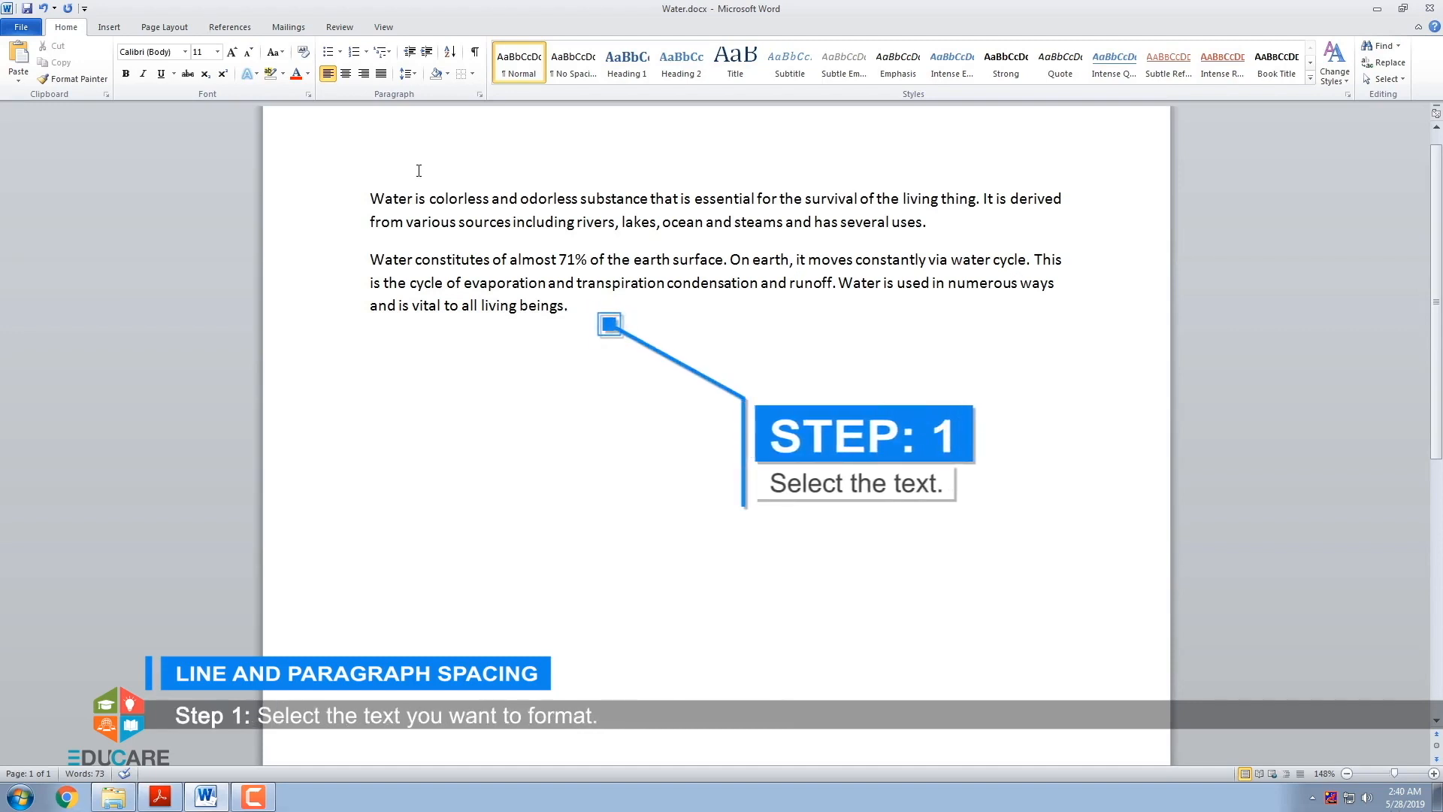
# - Set the line spacing of the second paragraph, "Water constitutes of almost 71%...", to 1.5
pyautogui.moveTo(369, 260); pyautogui.dragTo(576, 311)
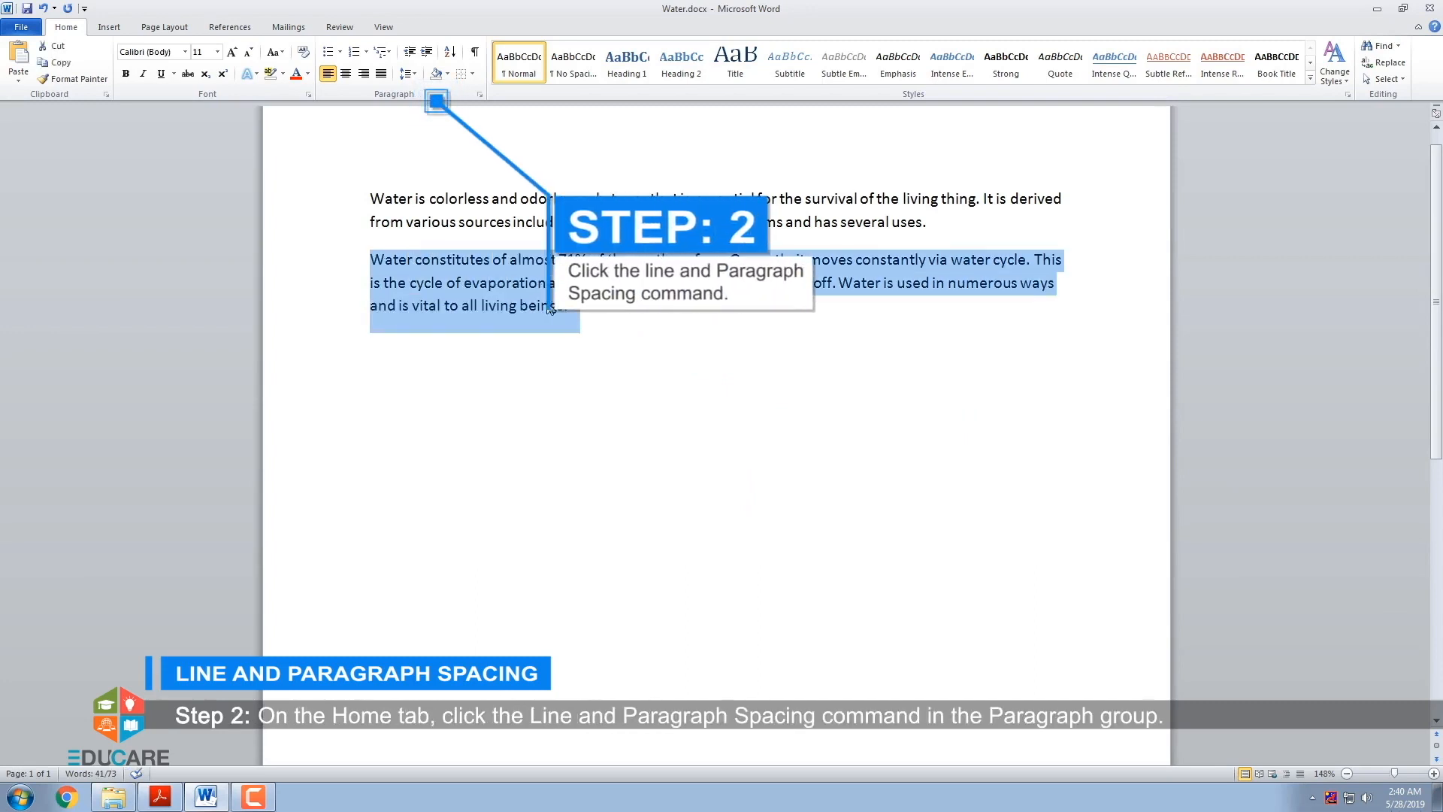
pyautogui.click(414, 80)
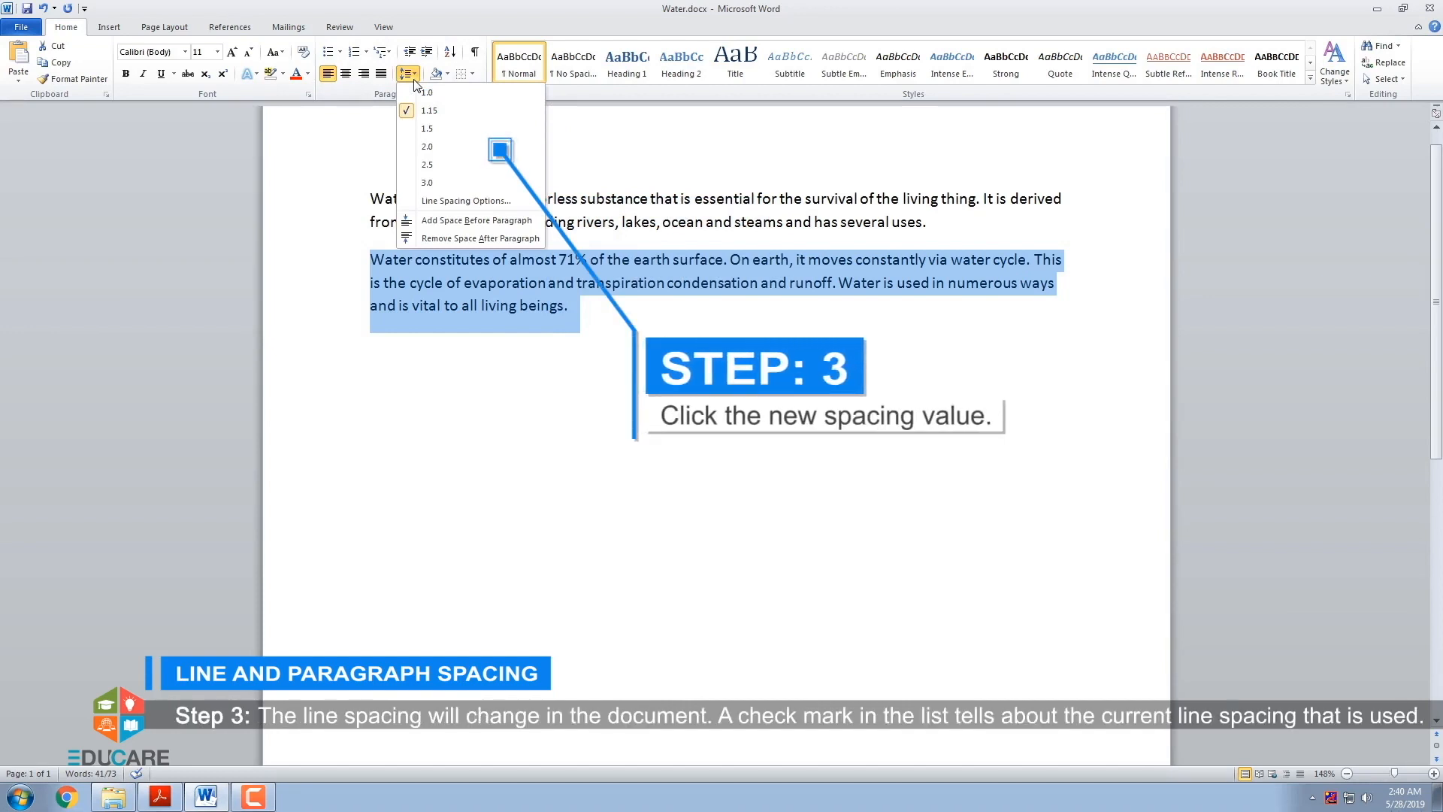
pyautogui.click(441, 129)
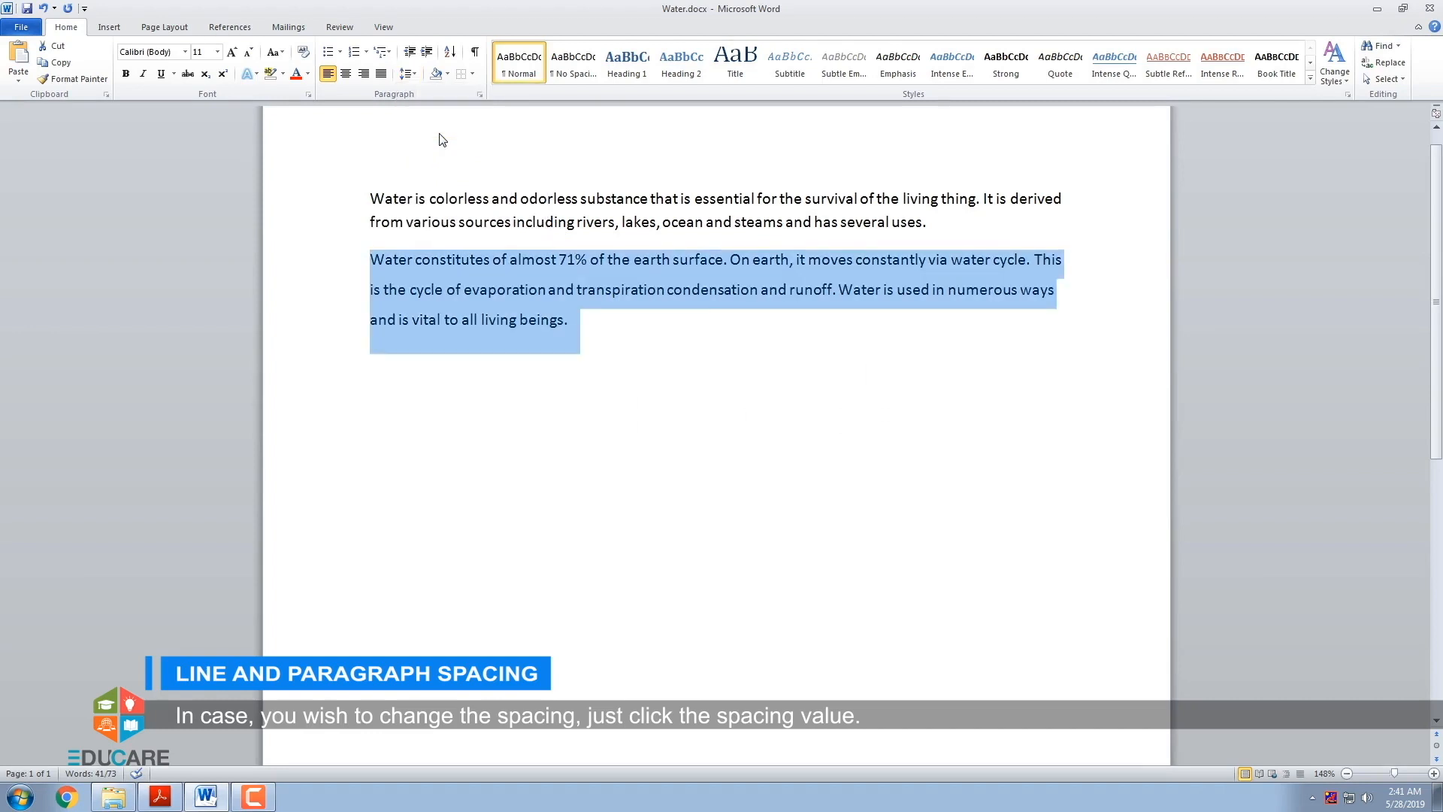
pyautogui.click(587, 320)
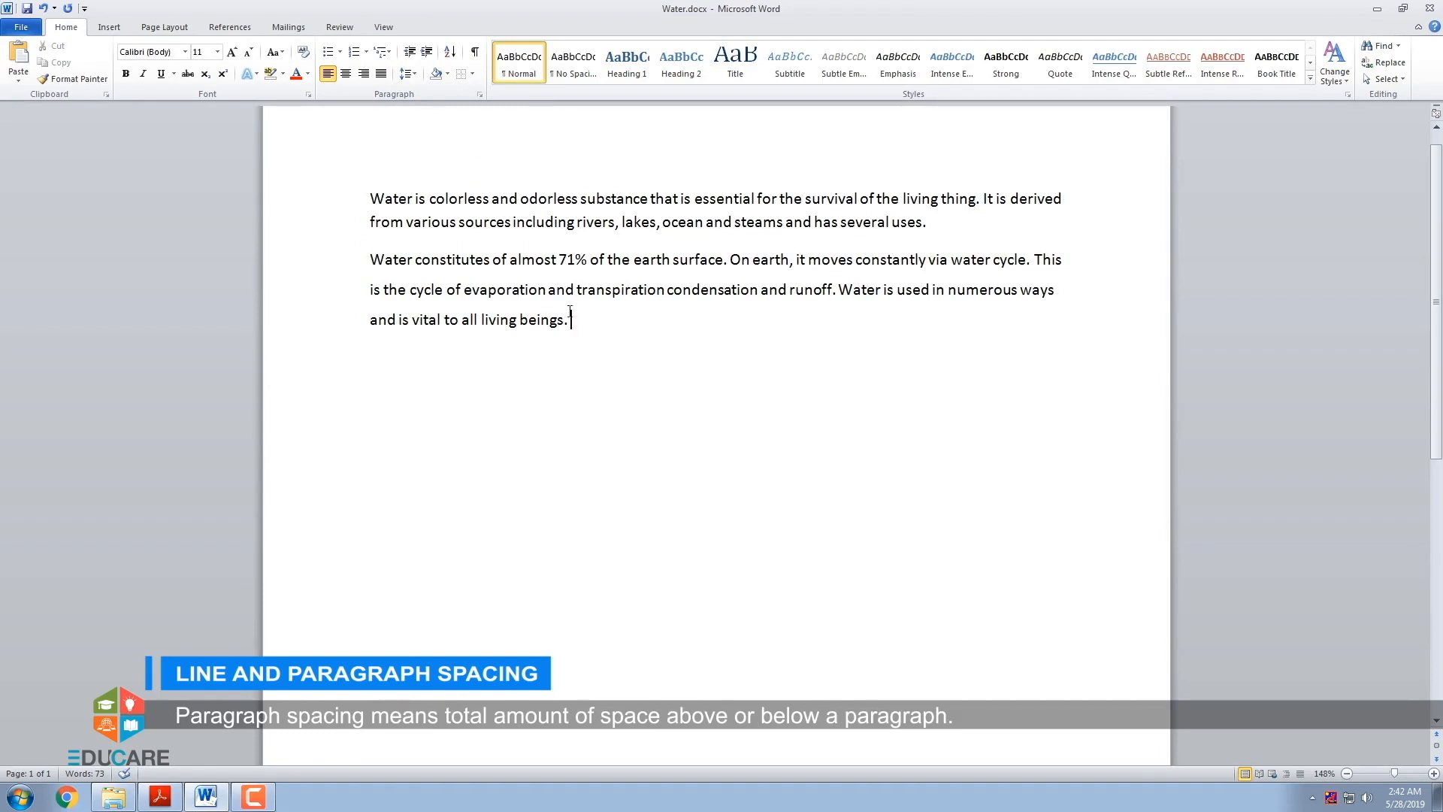
# - Add space before the second paragraph with the predefined paragraph spacing option
pyautogui.click(372, 260)
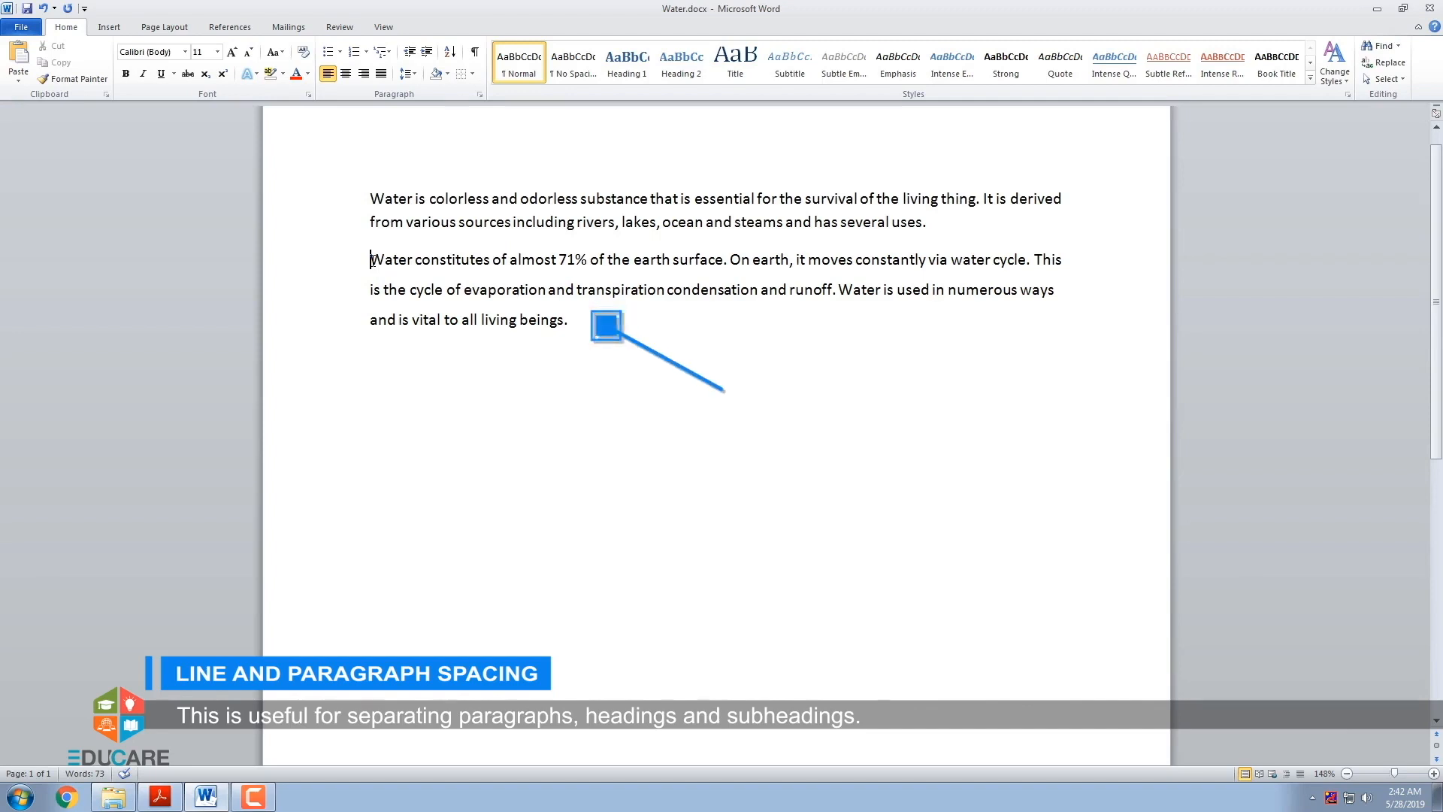
pyautogui.moveTo(371, 259); pyautogui.dragTo(568, 321)
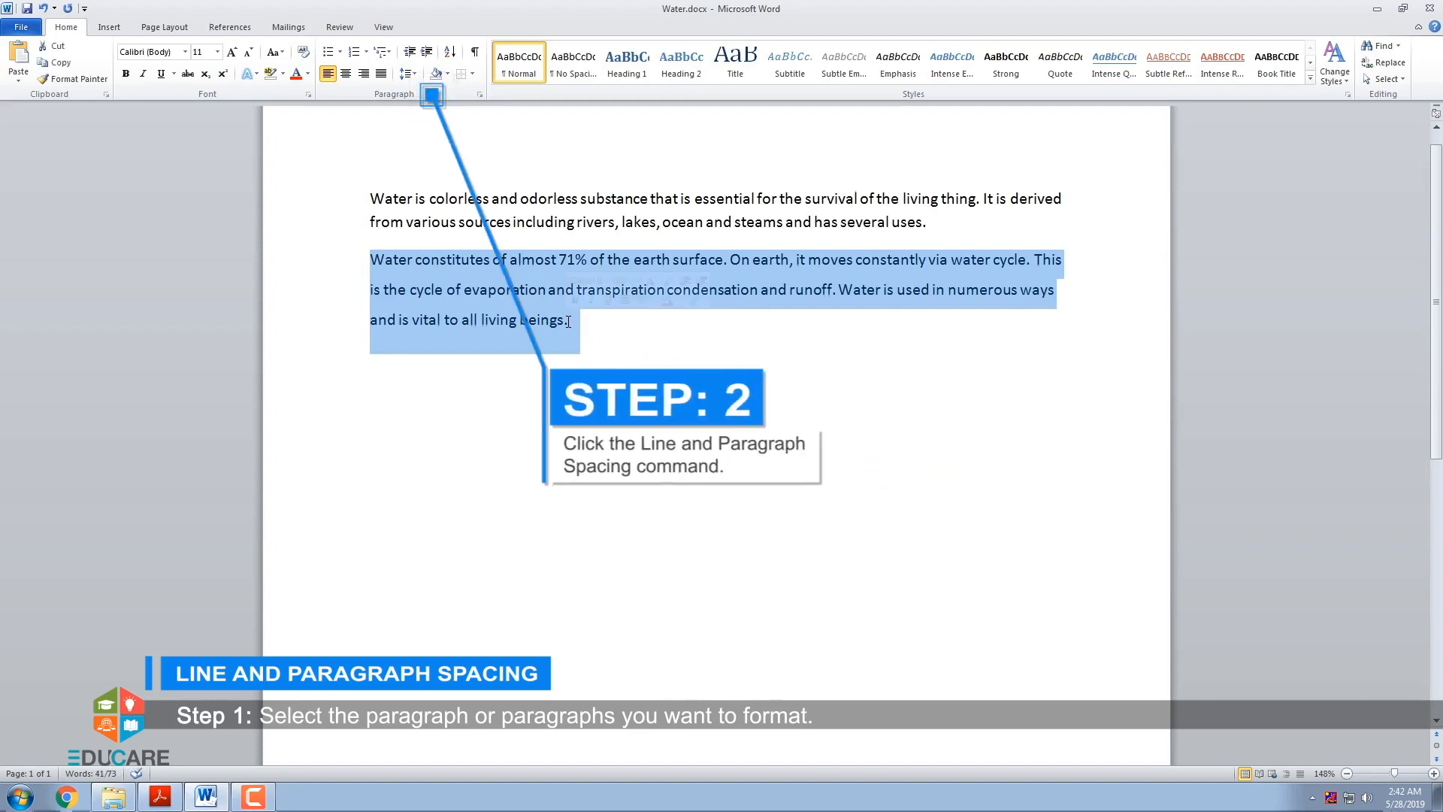
pyautogui.click(413, 74)
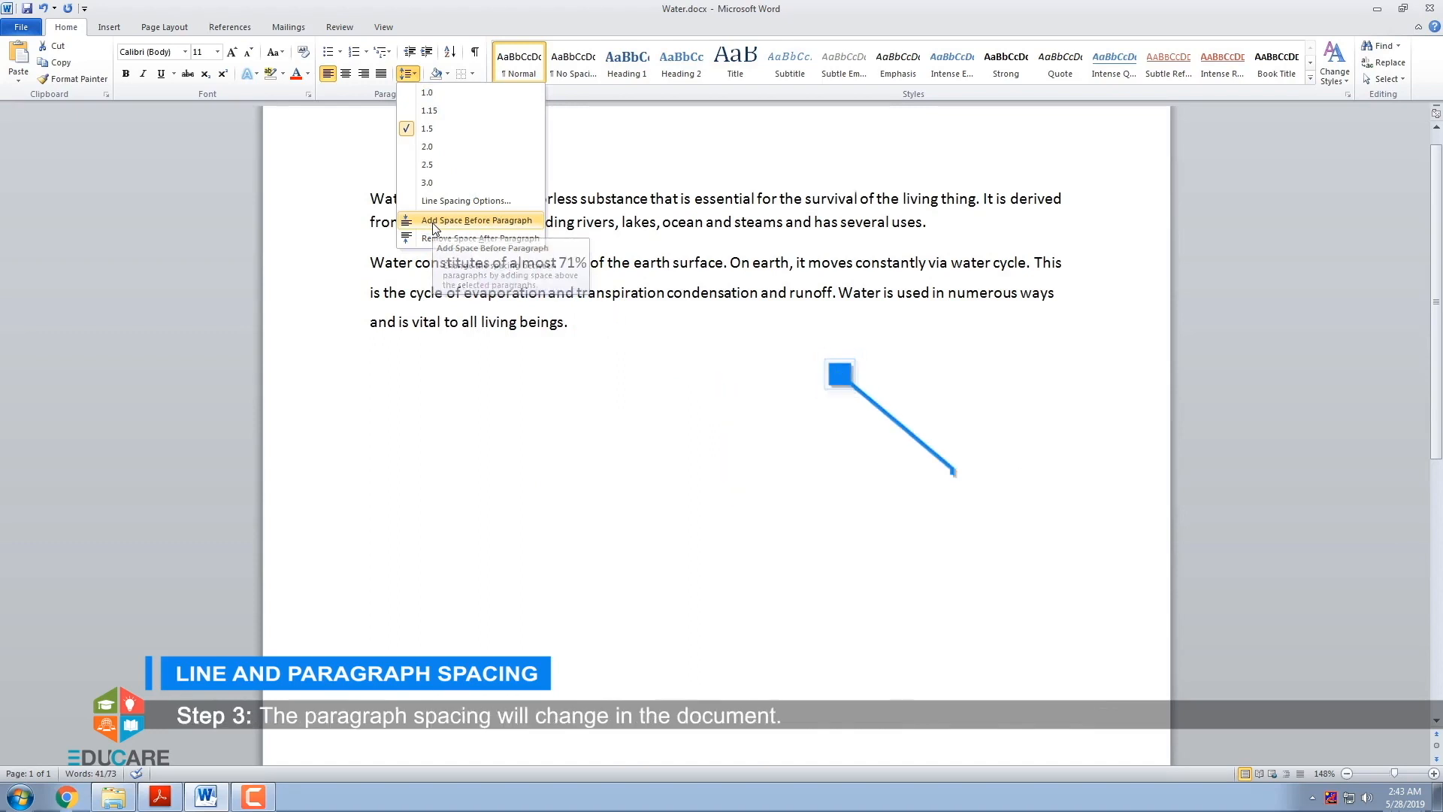
pyautogui.click(434, 223)
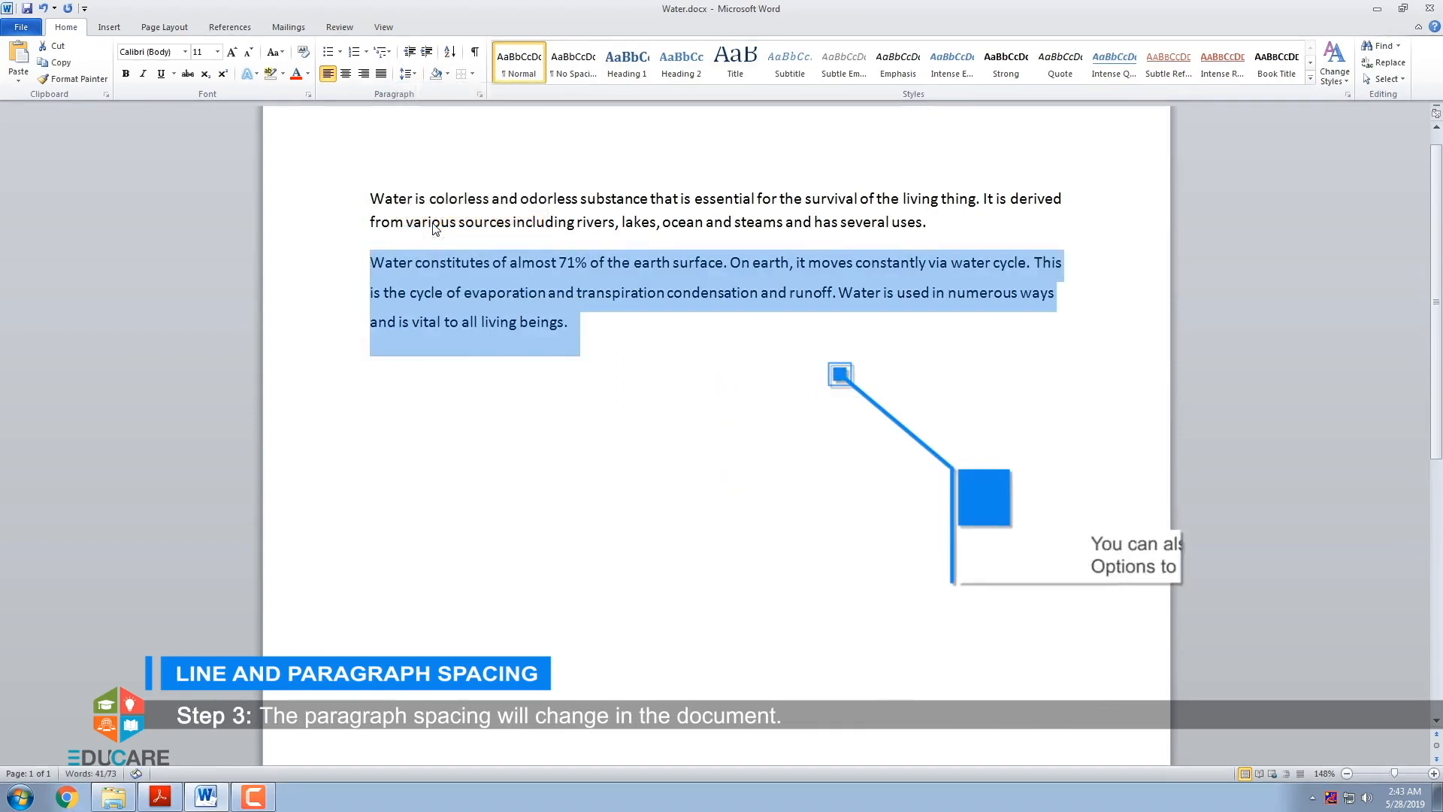
# - In the Paragraph line spacing options, set the second paragraph's spacing to 24 pt before and 8 pt after
pyautogui.click(414, 73)
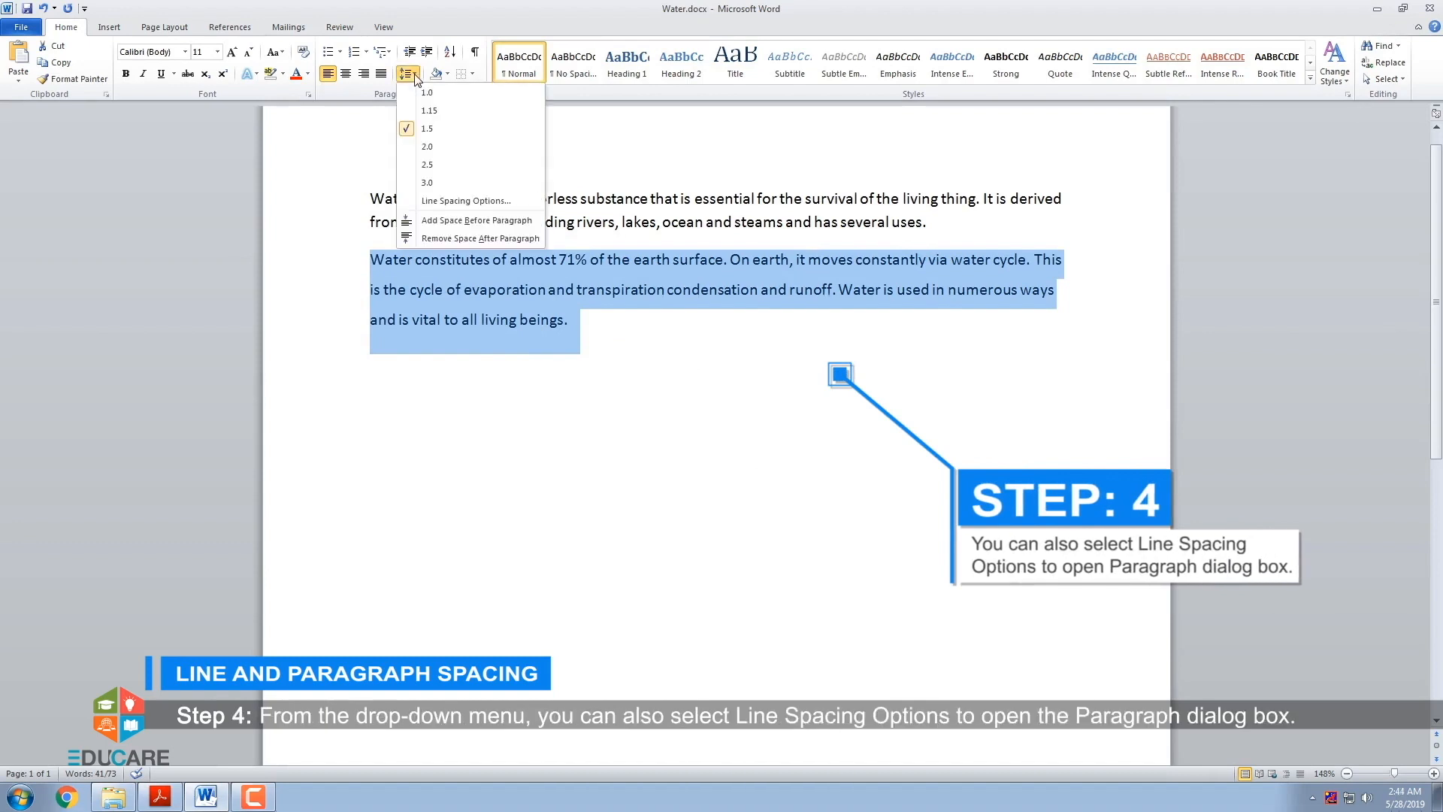
pyautogui.click(424, 202)
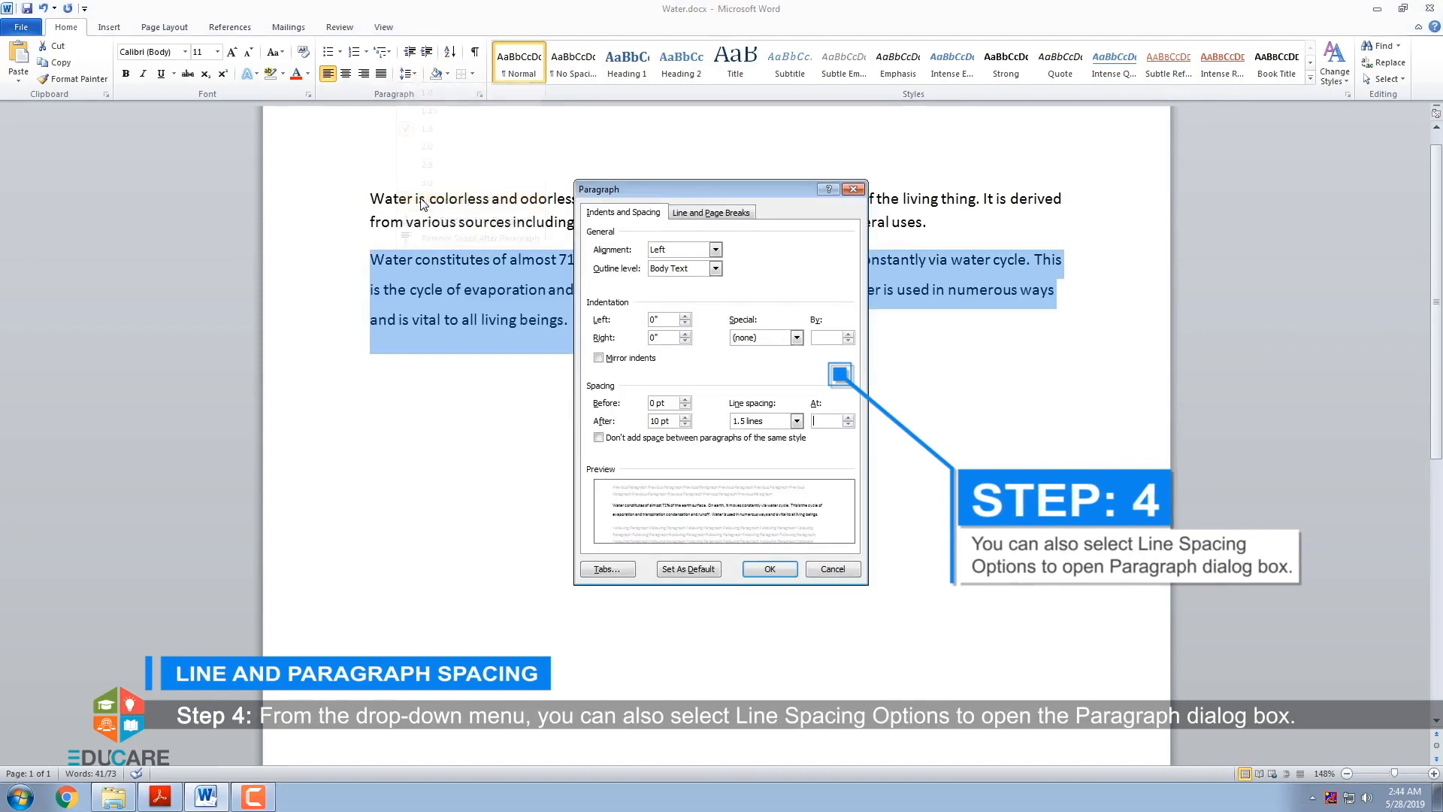
pyautogui.moveTo(599, 196); pyautogui.dragTo(654, 334)
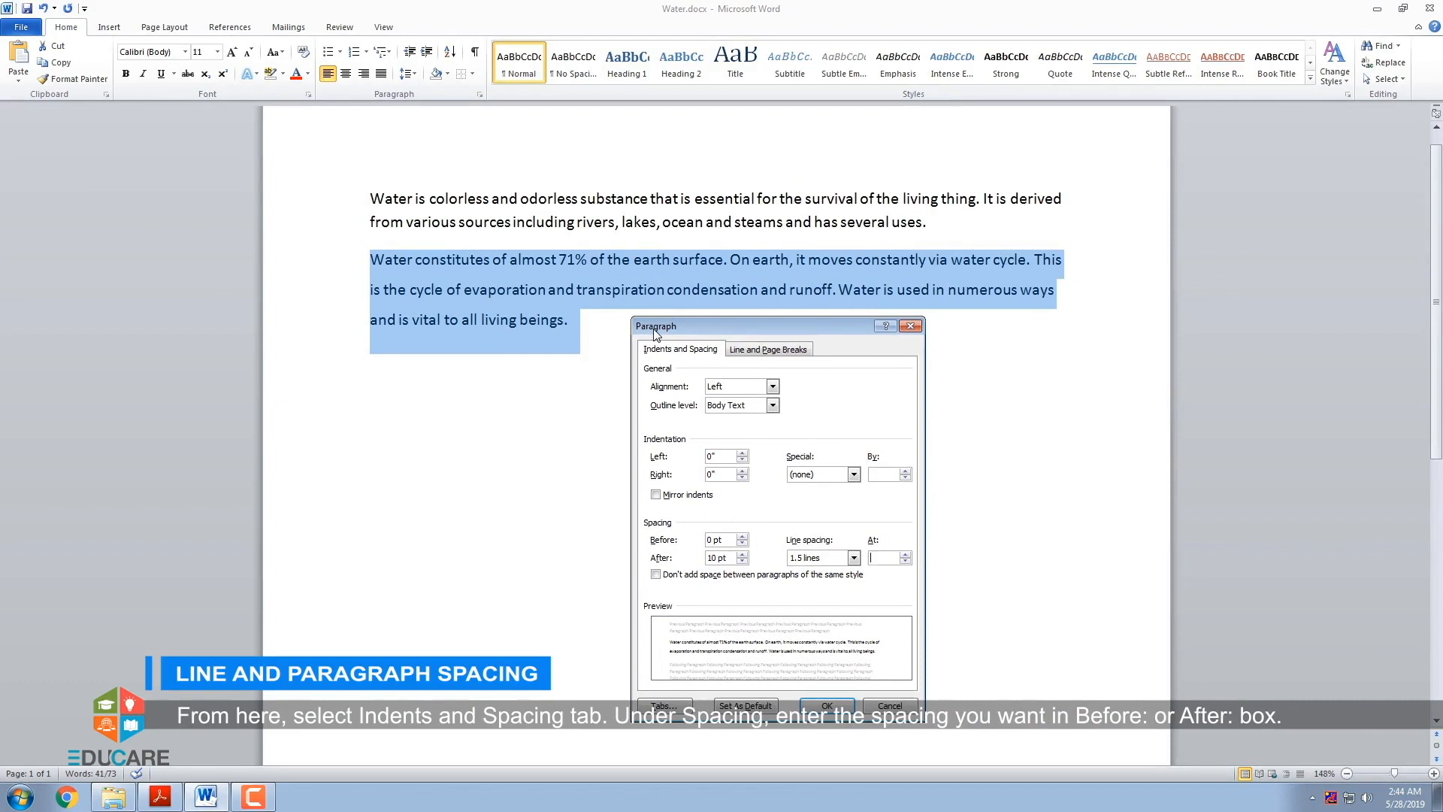
pyautogui.click(779, 388)
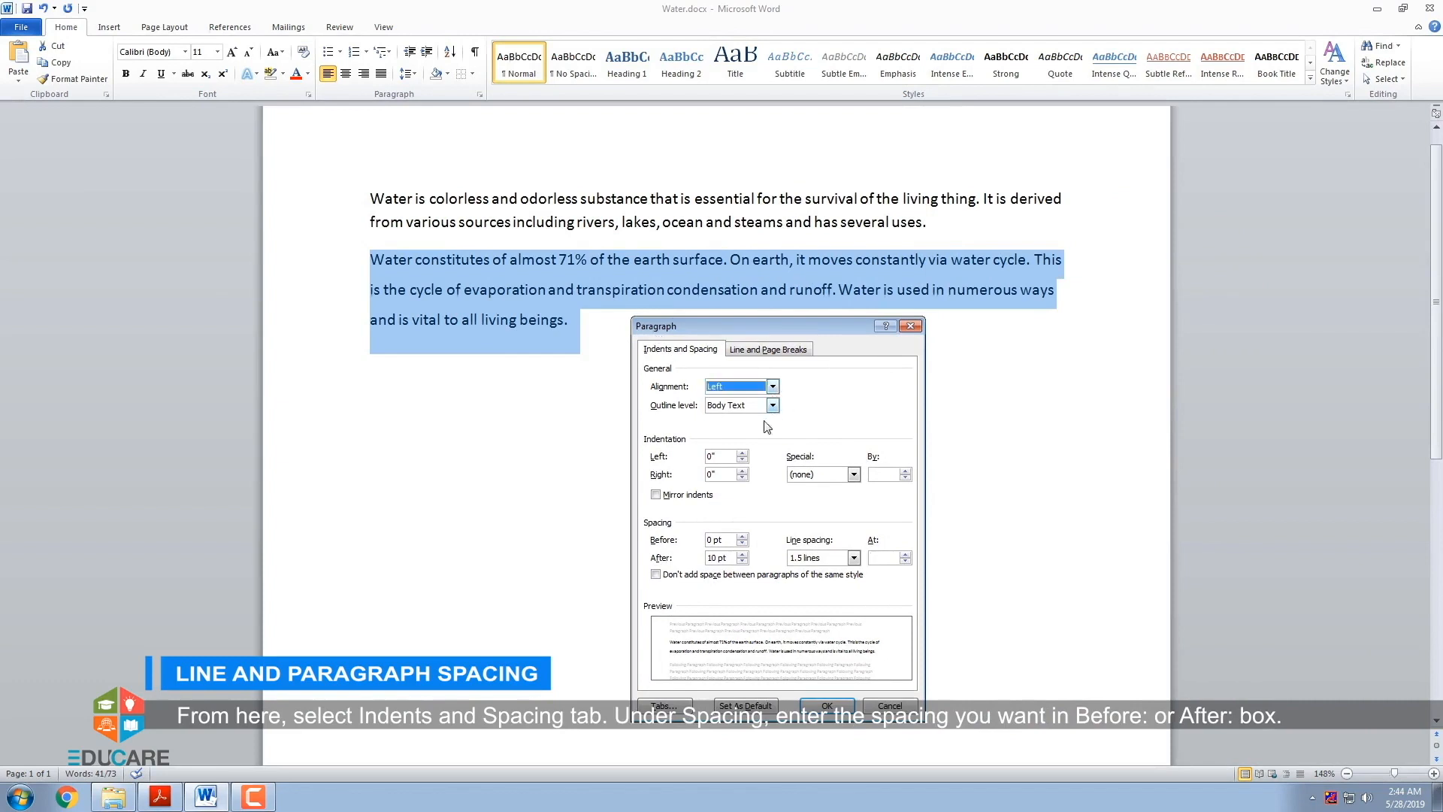
pyautogui.click(742, 538)
pyautogui.click(742, 538)
pyautogui.click(742, 539)
pyautogui.click(742, 539)
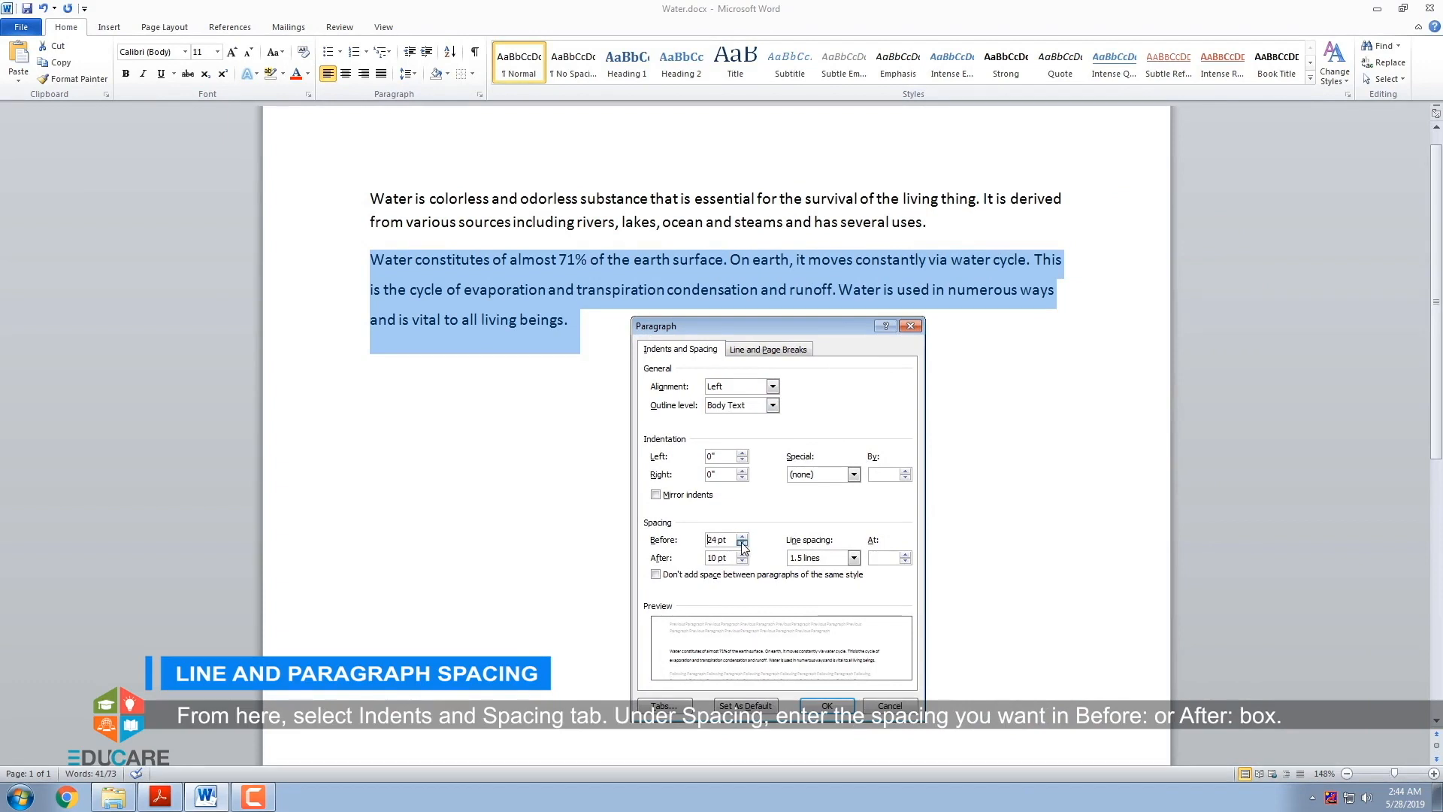
pyautogui.click(742, 561)
# - Set the second paragraph's line spacing to Multiple at 1 and apply the paragraph settings
pyautogui.click(853, 558)
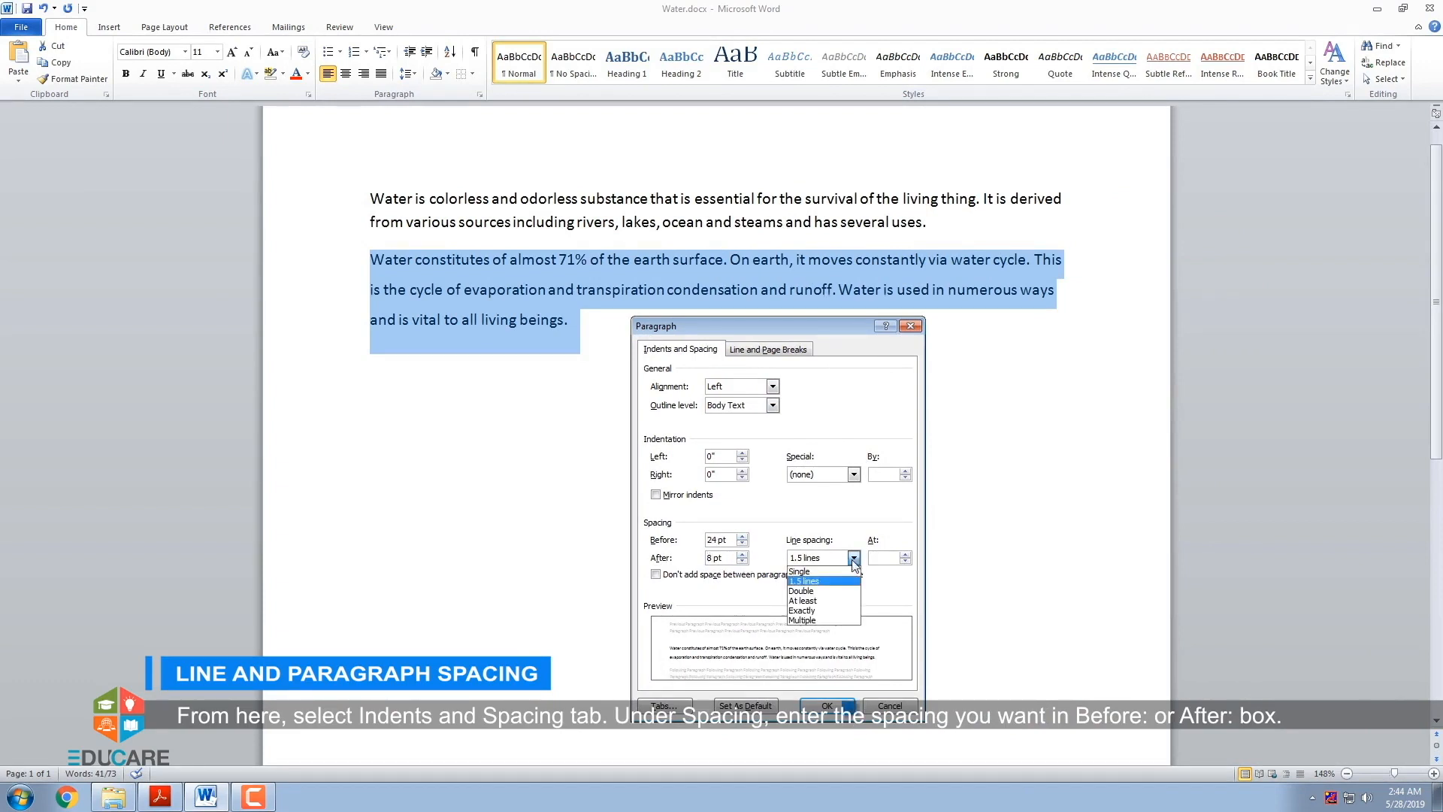
pyautogui.click(836, 621)
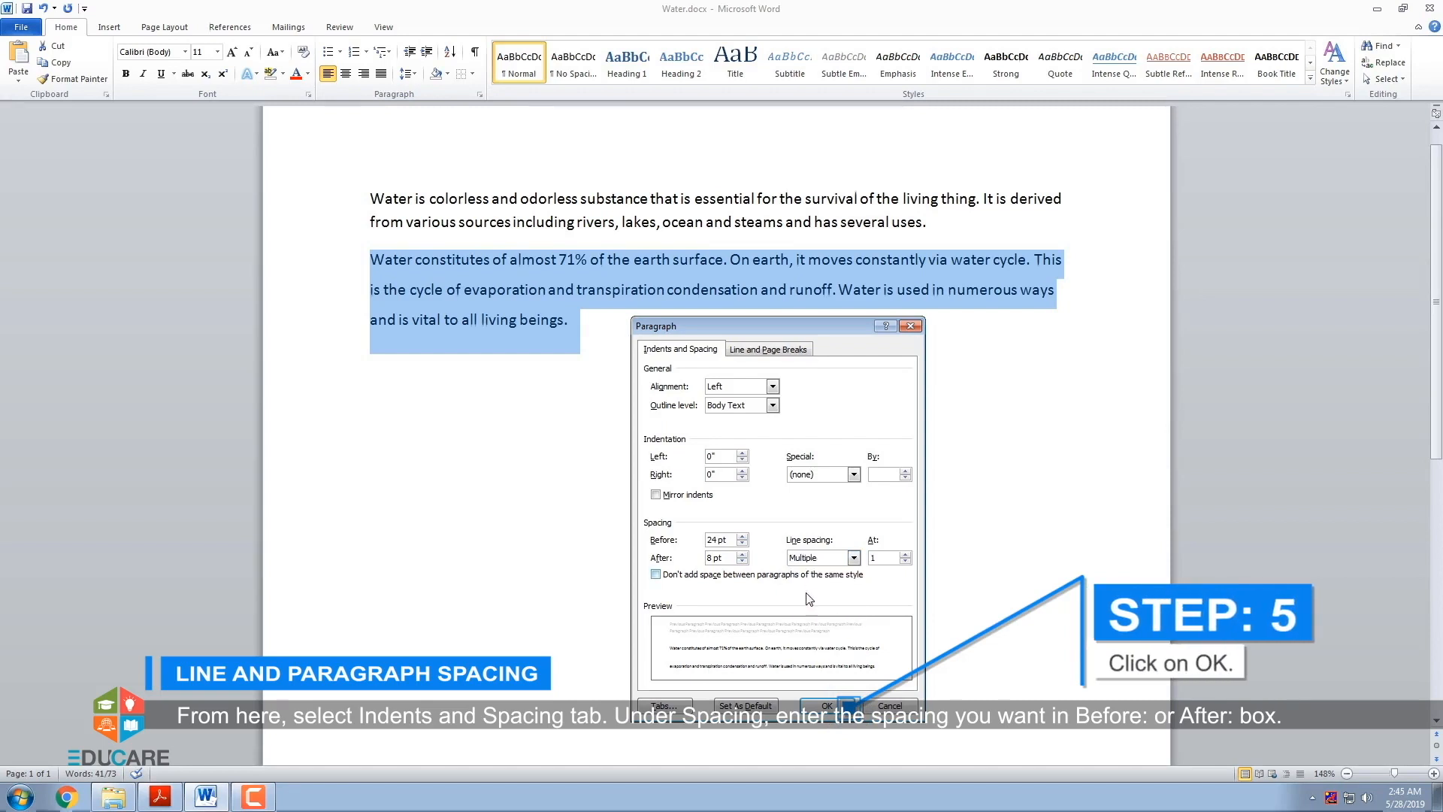
pyautogui.click(825, 707)
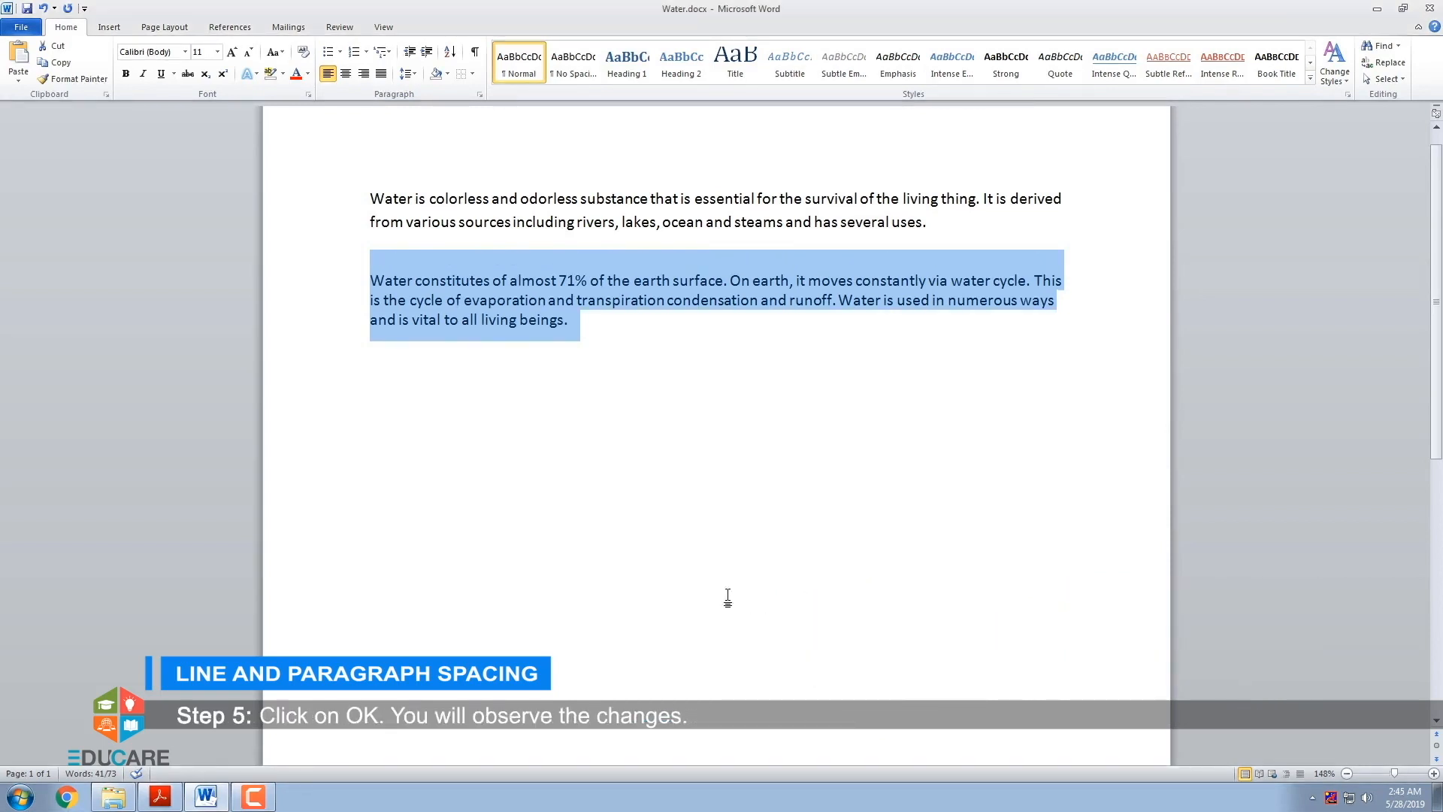
pyautogui.click(587, 326)
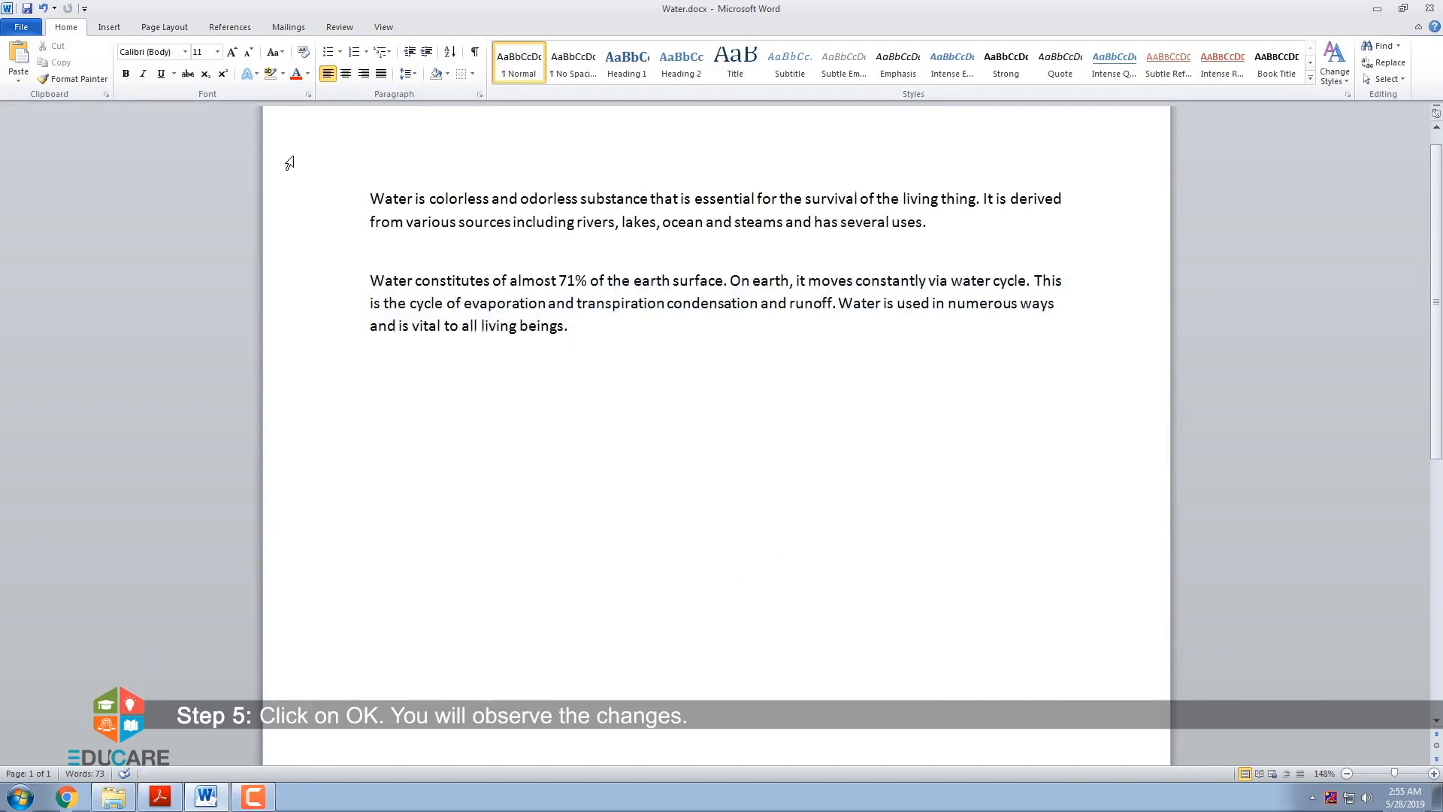
# - Set the document's page orientation to Portrait
pyautogui.click(187, 30)
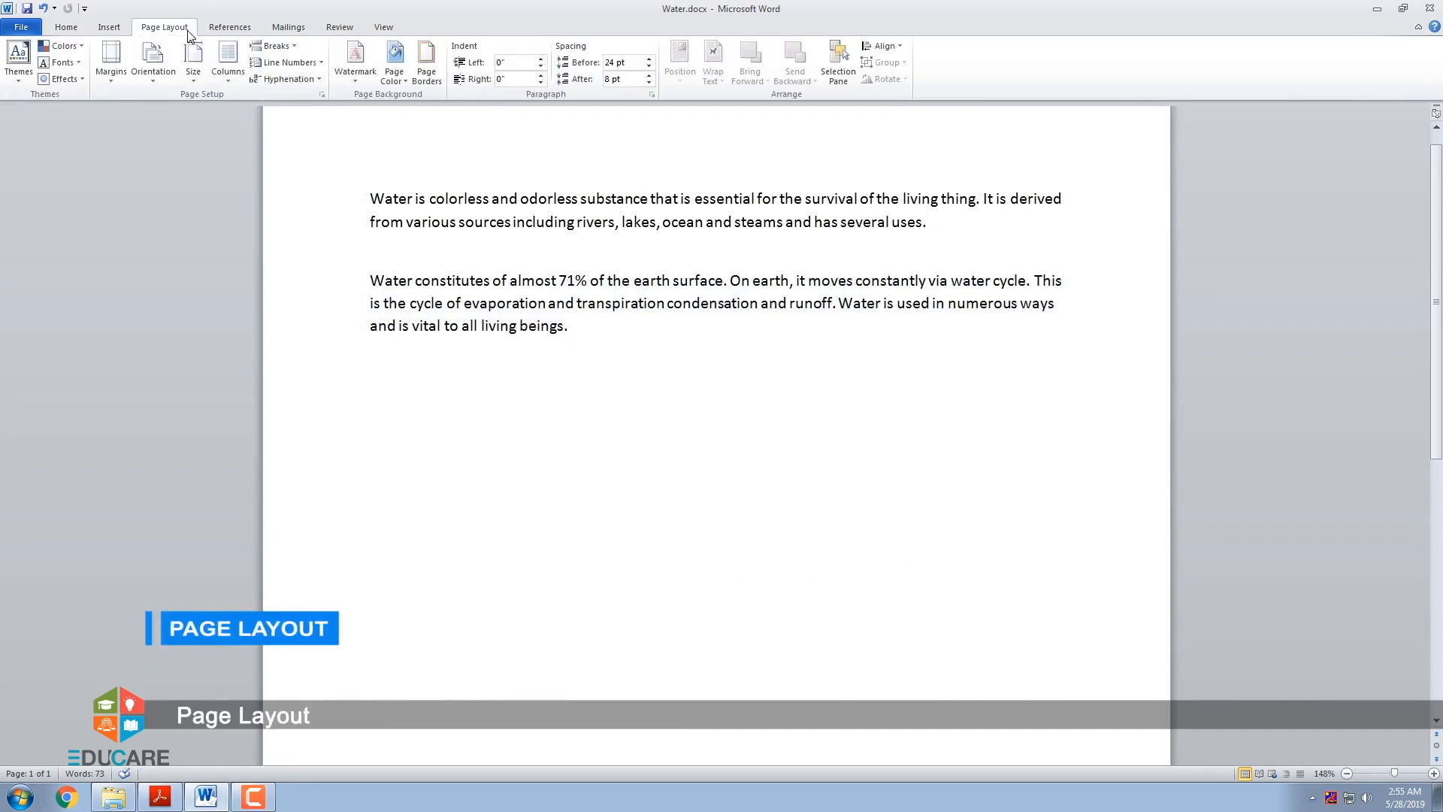
pyautogui.click(165, 87)
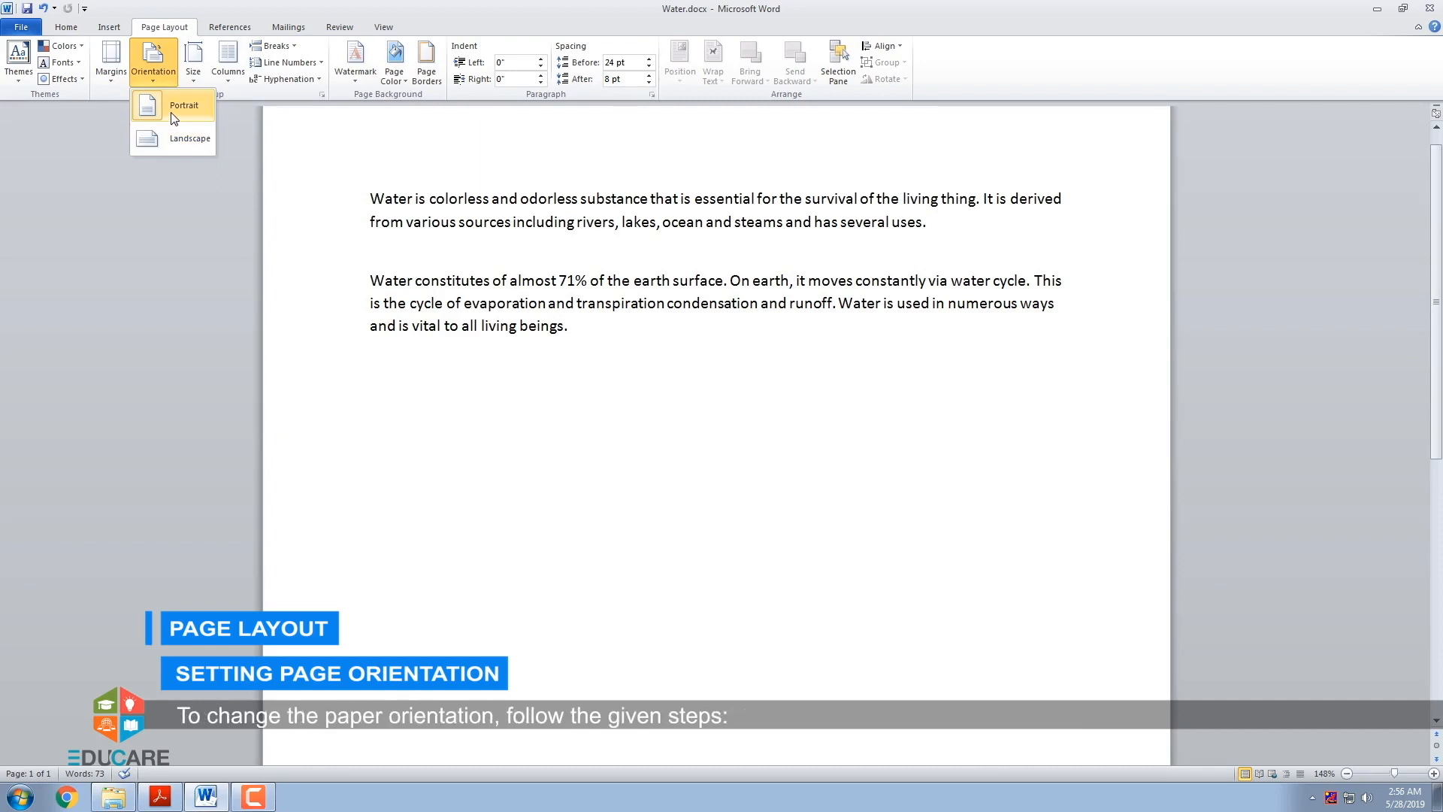
pyautogui.click(174, 118)
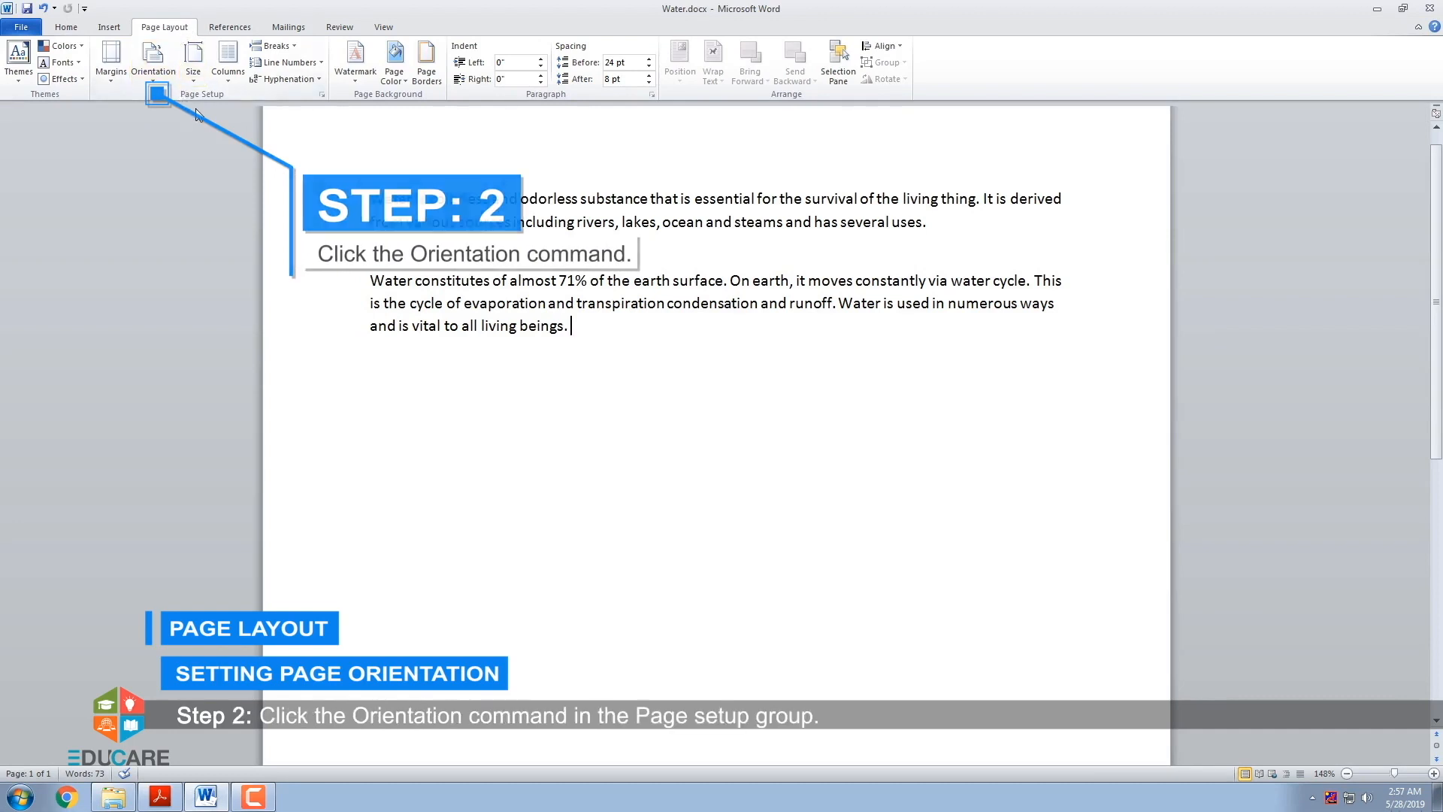
pyautogui.click(163, 82)
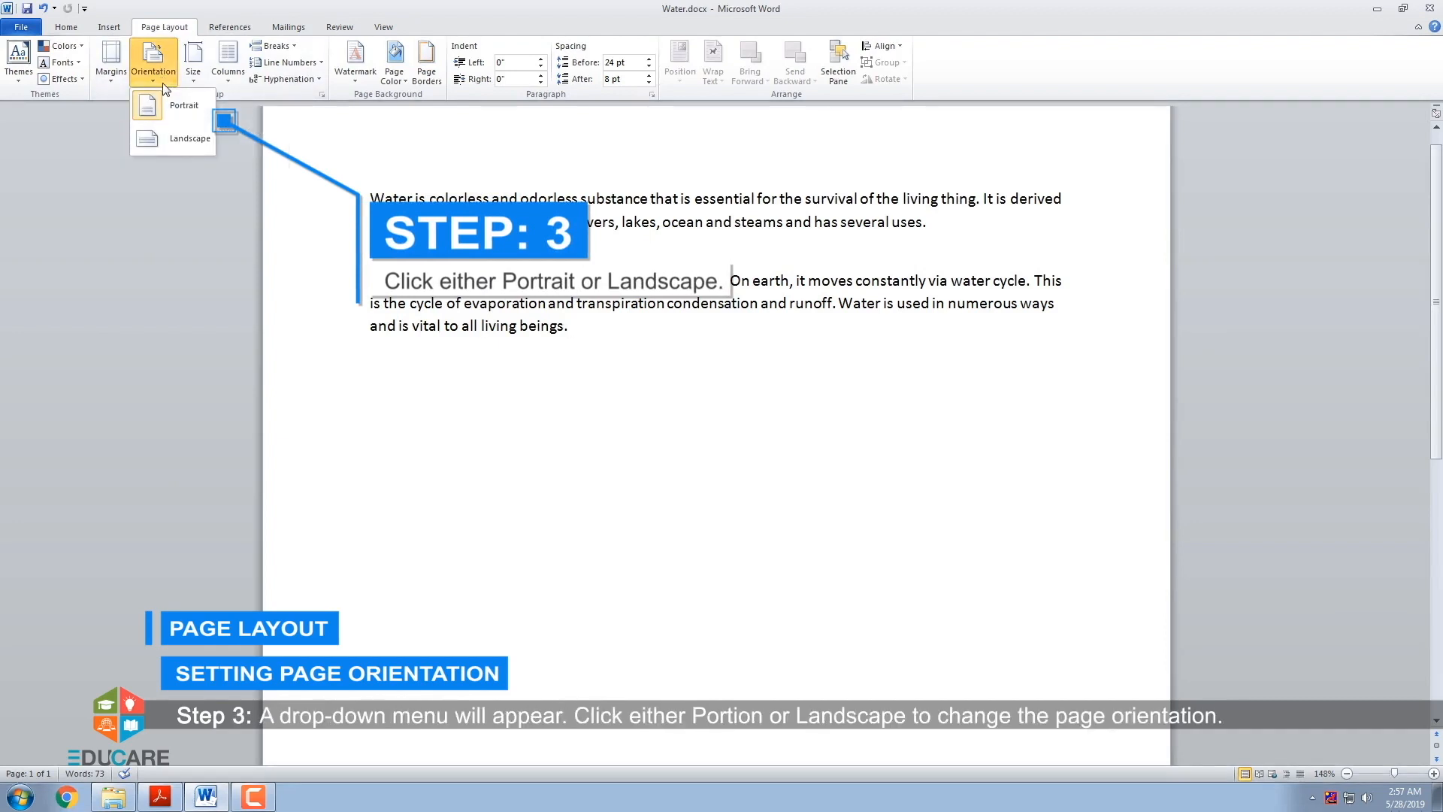
pyautogui.click(171, 120)
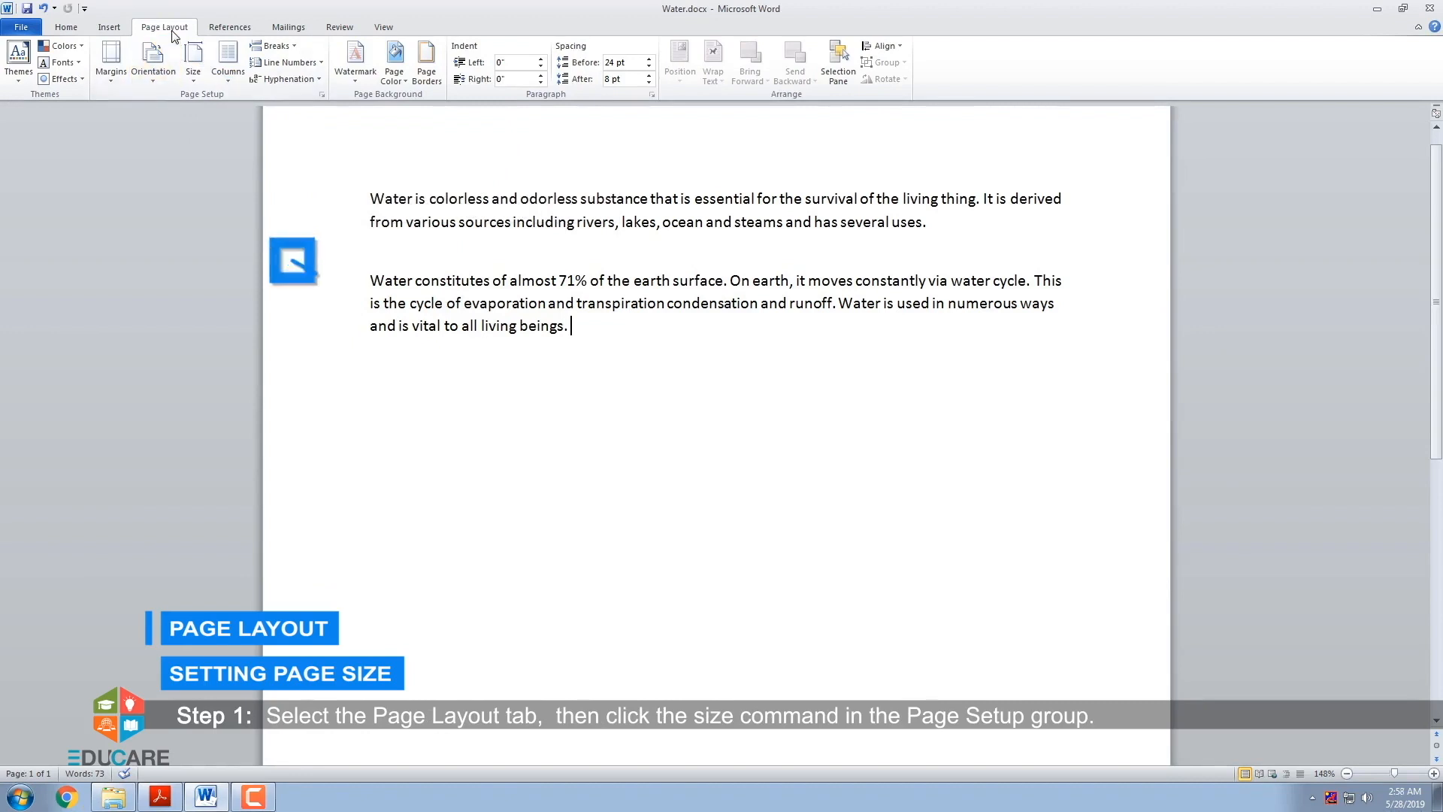
# - Apply the A4 page size, and set a custom paper size of 8.5" width and 11.1" height for the whole document
pyautogui.click(194, 79)
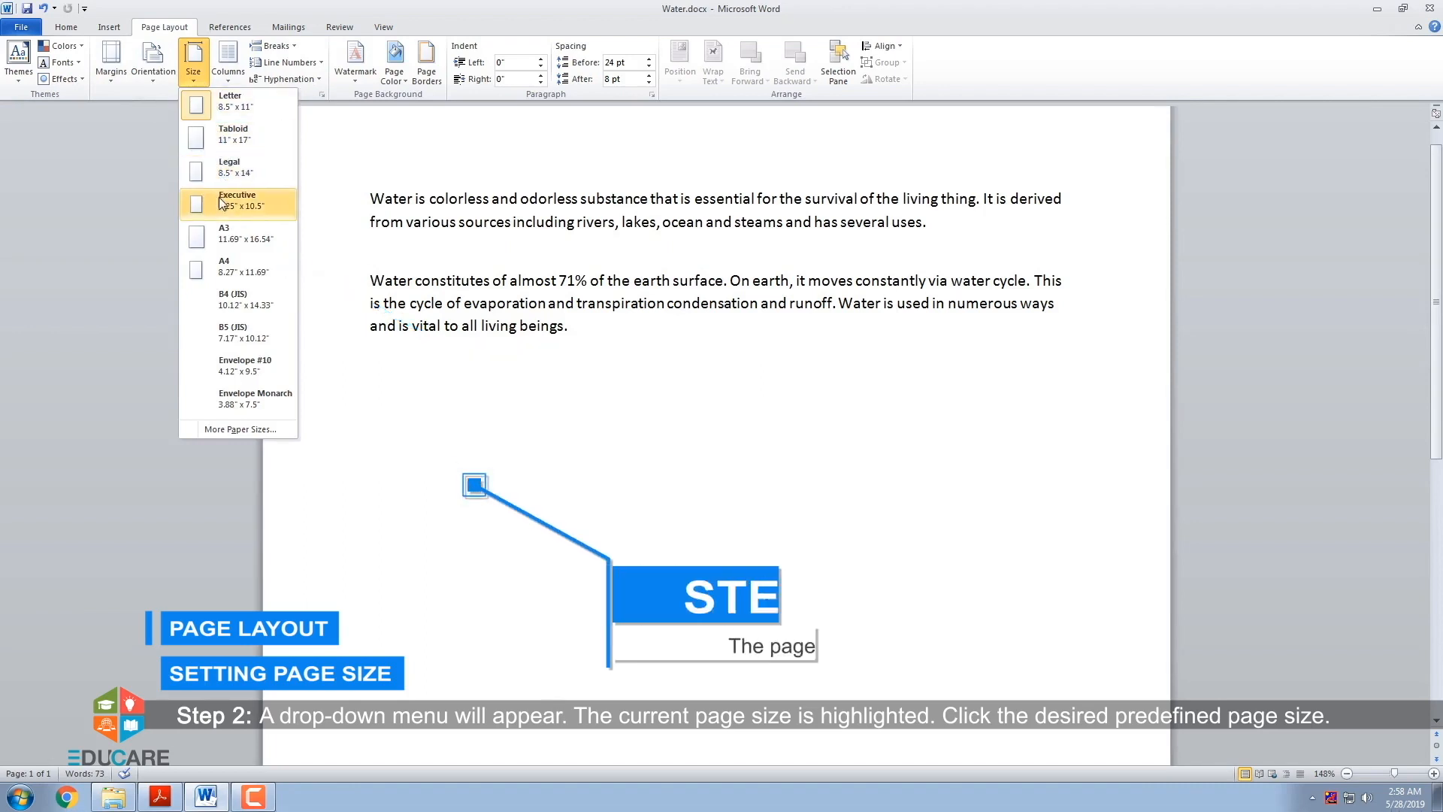
pyautogui.click(219, 268)
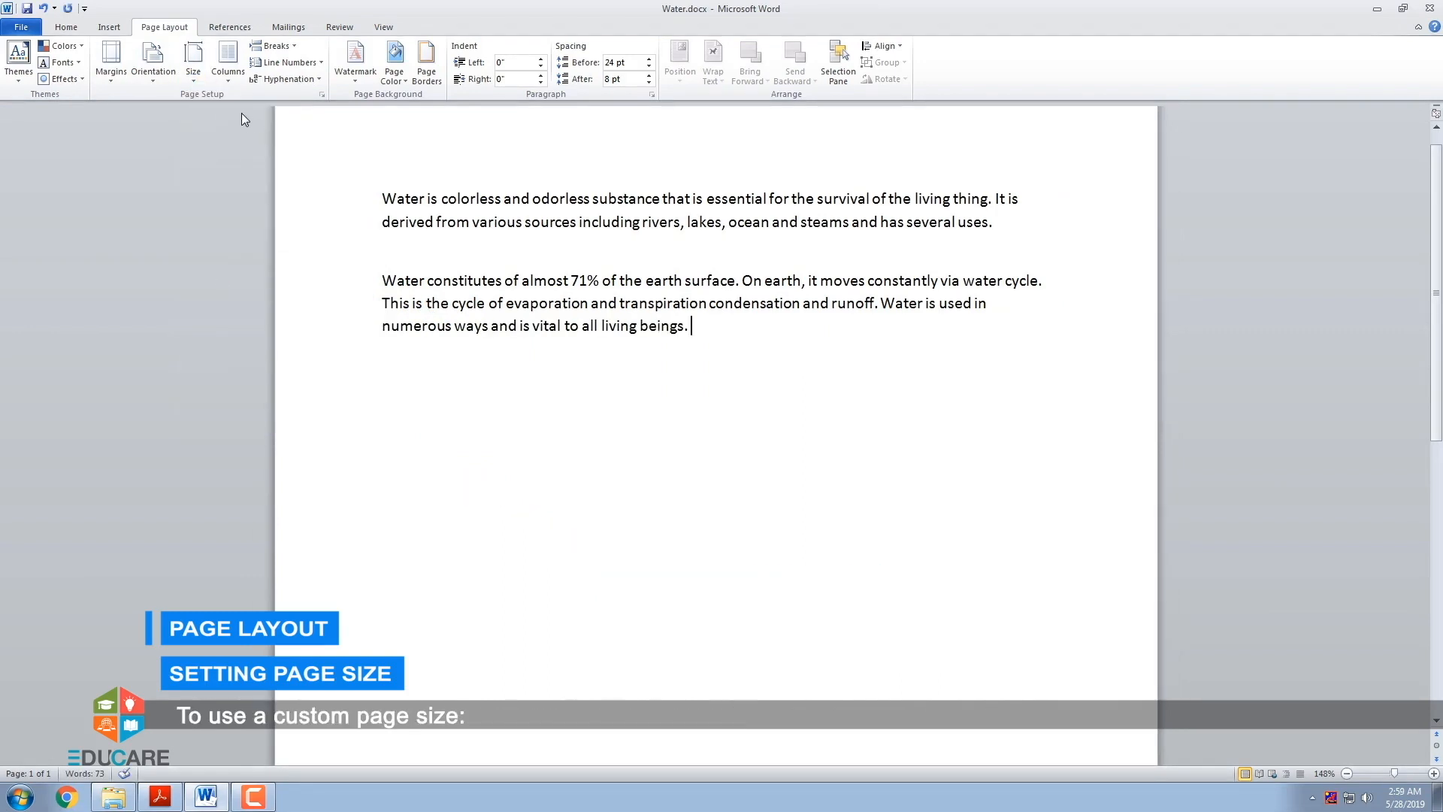
pyautogui.click(200, 79)
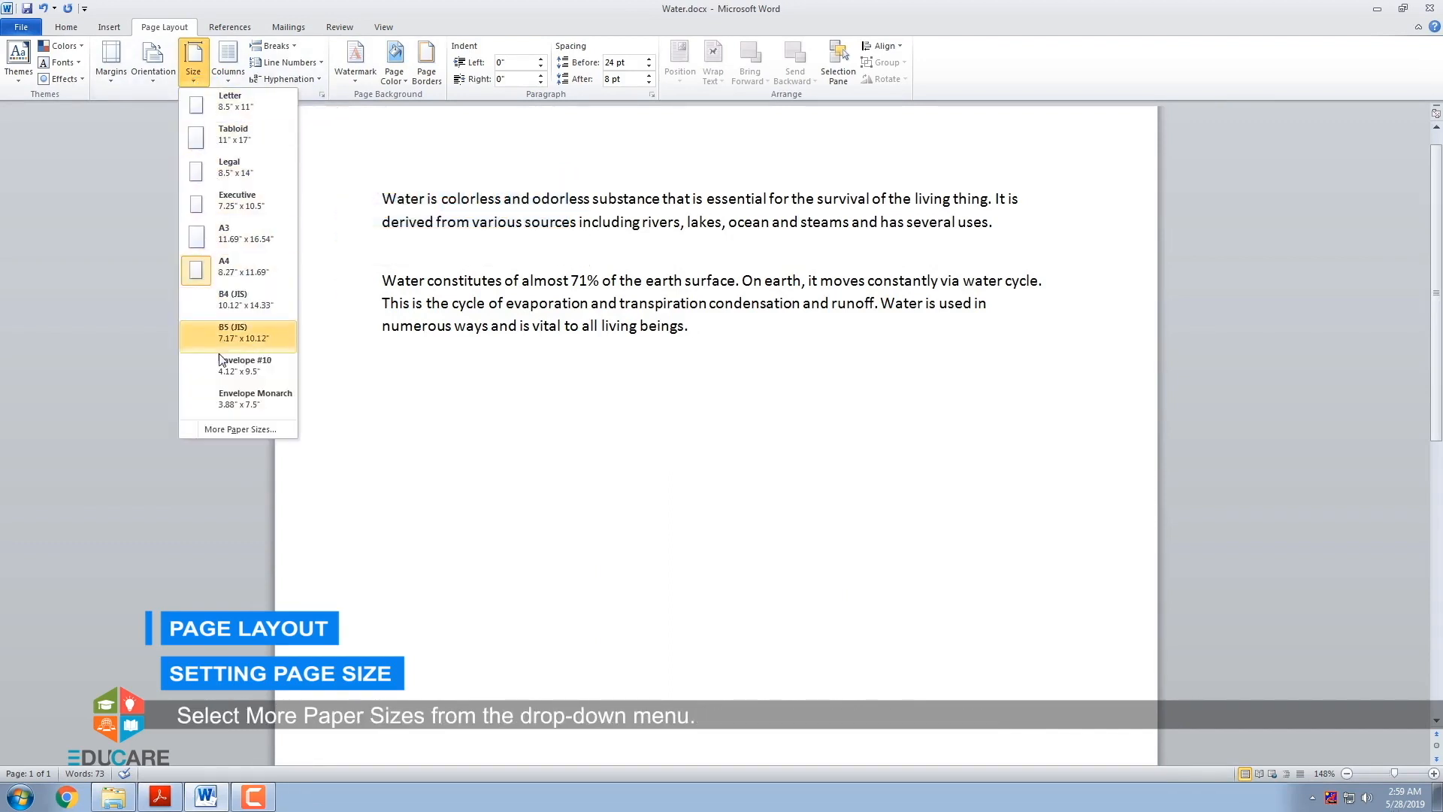
pyautogui.click(231, 430)
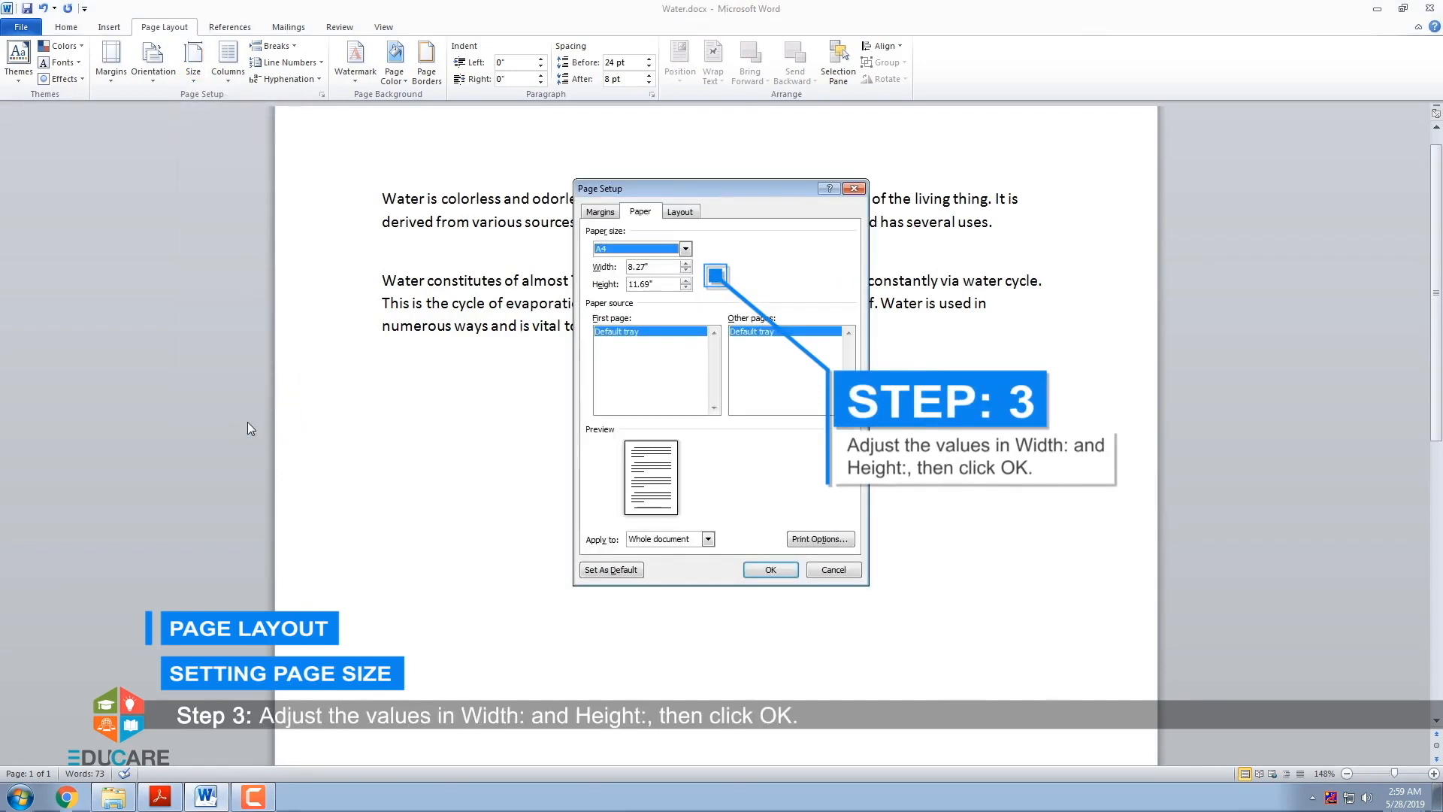
pyautogui.click(686, 264)
pyautogui.click(685, 288)
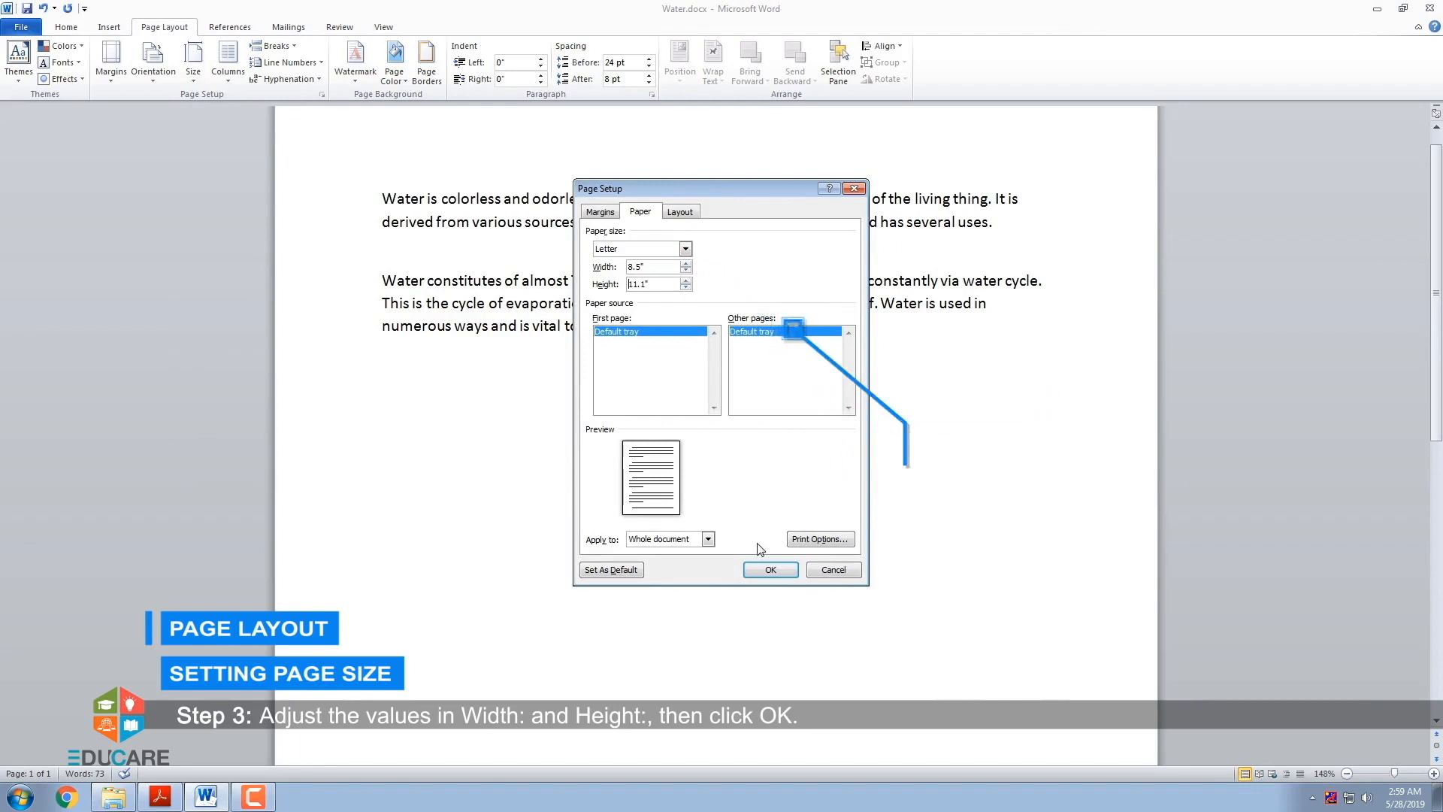
pyautogui.click(763, 572)
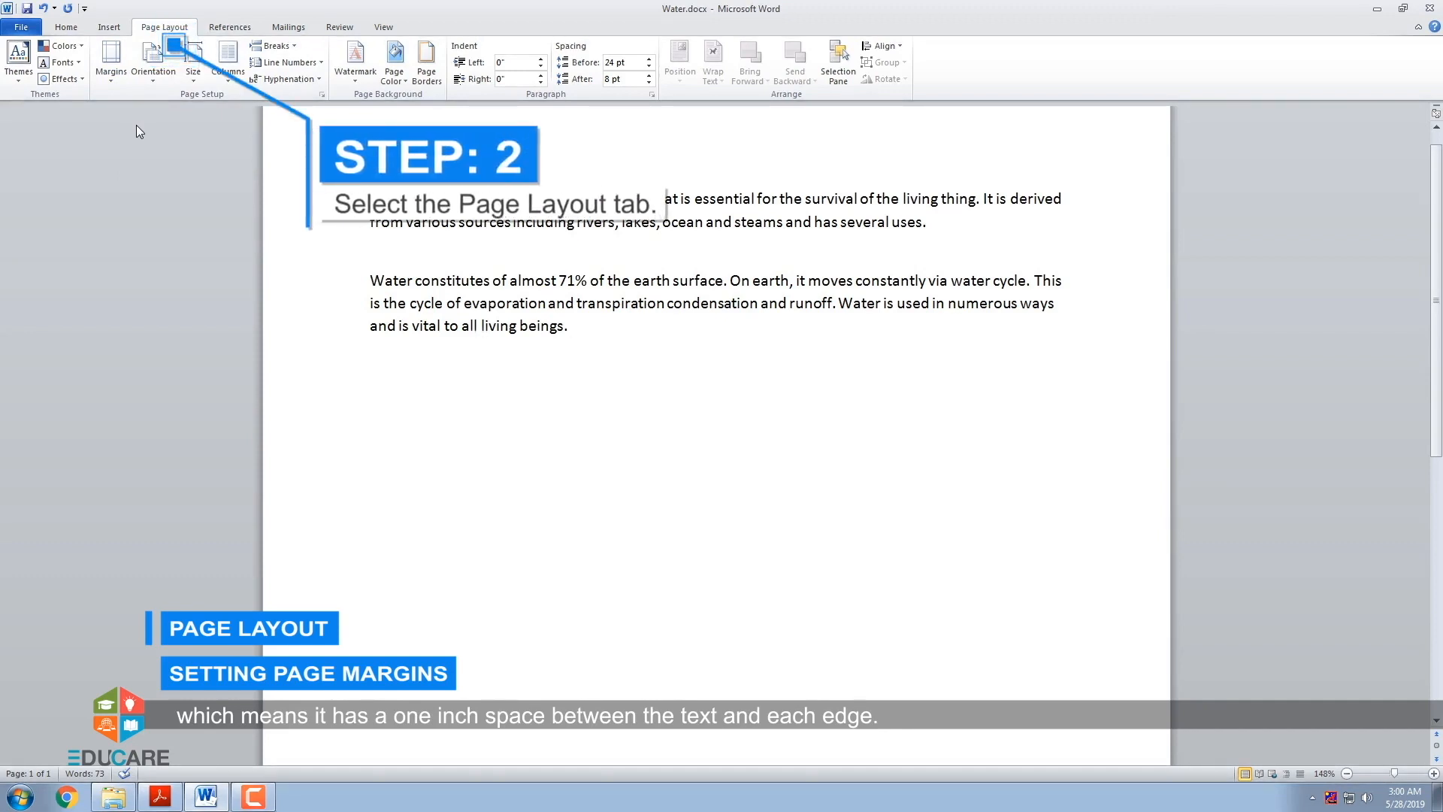
# - Apply the Moderate page margins, and set custom left and right margins of 1.9" for the whole document
pyautogui.click(116, 79)
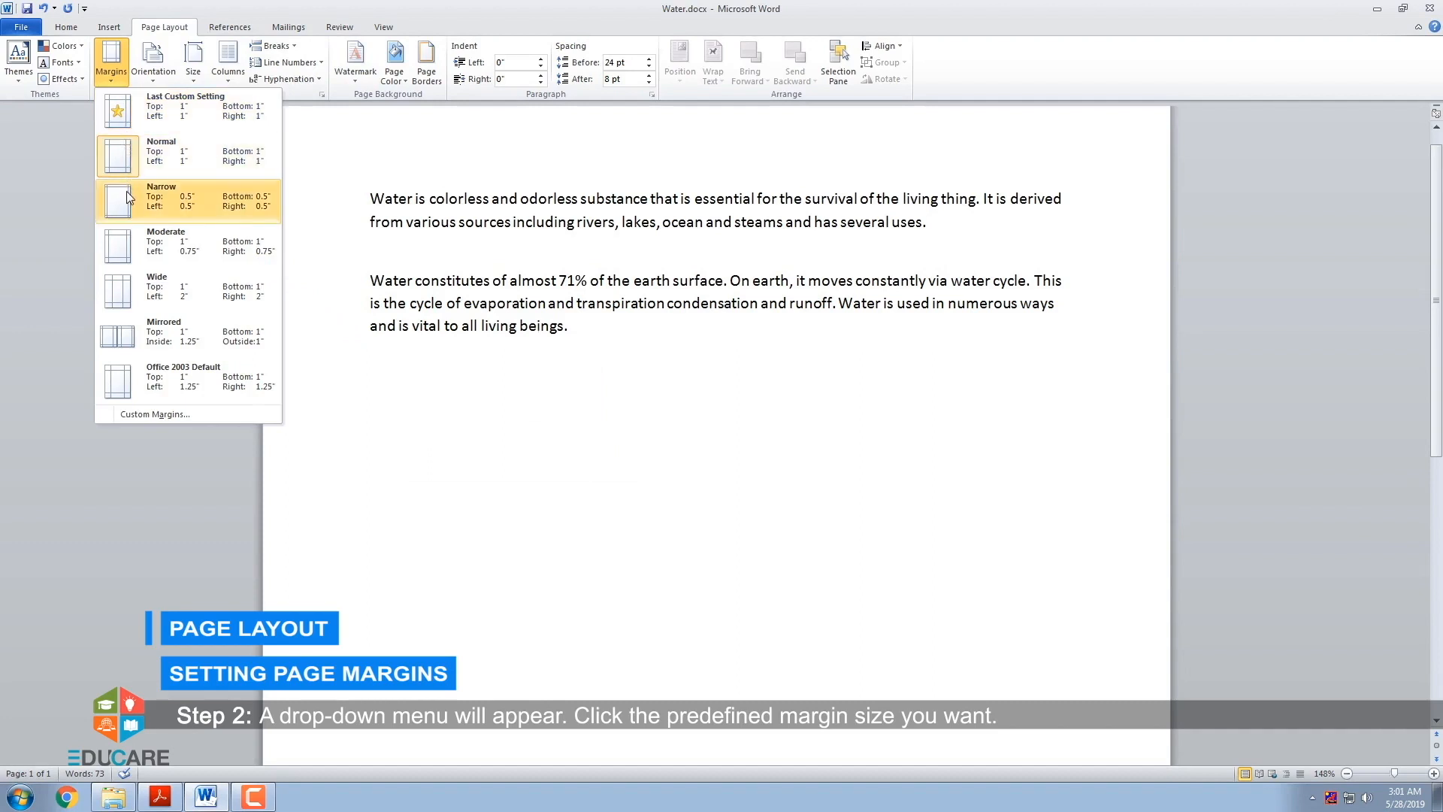
pyautogui.click(128, 247)
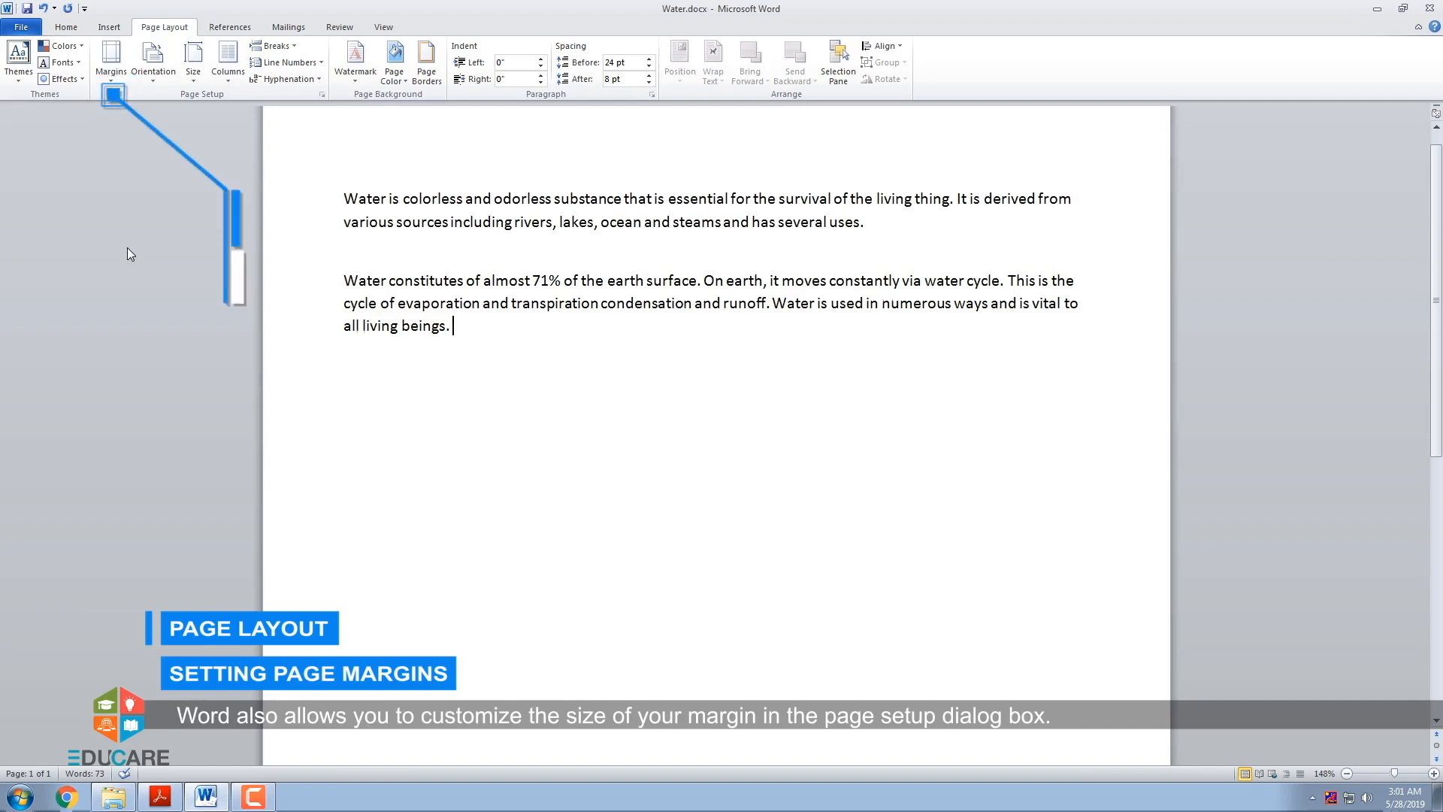
pyautogui.click(119, 85)
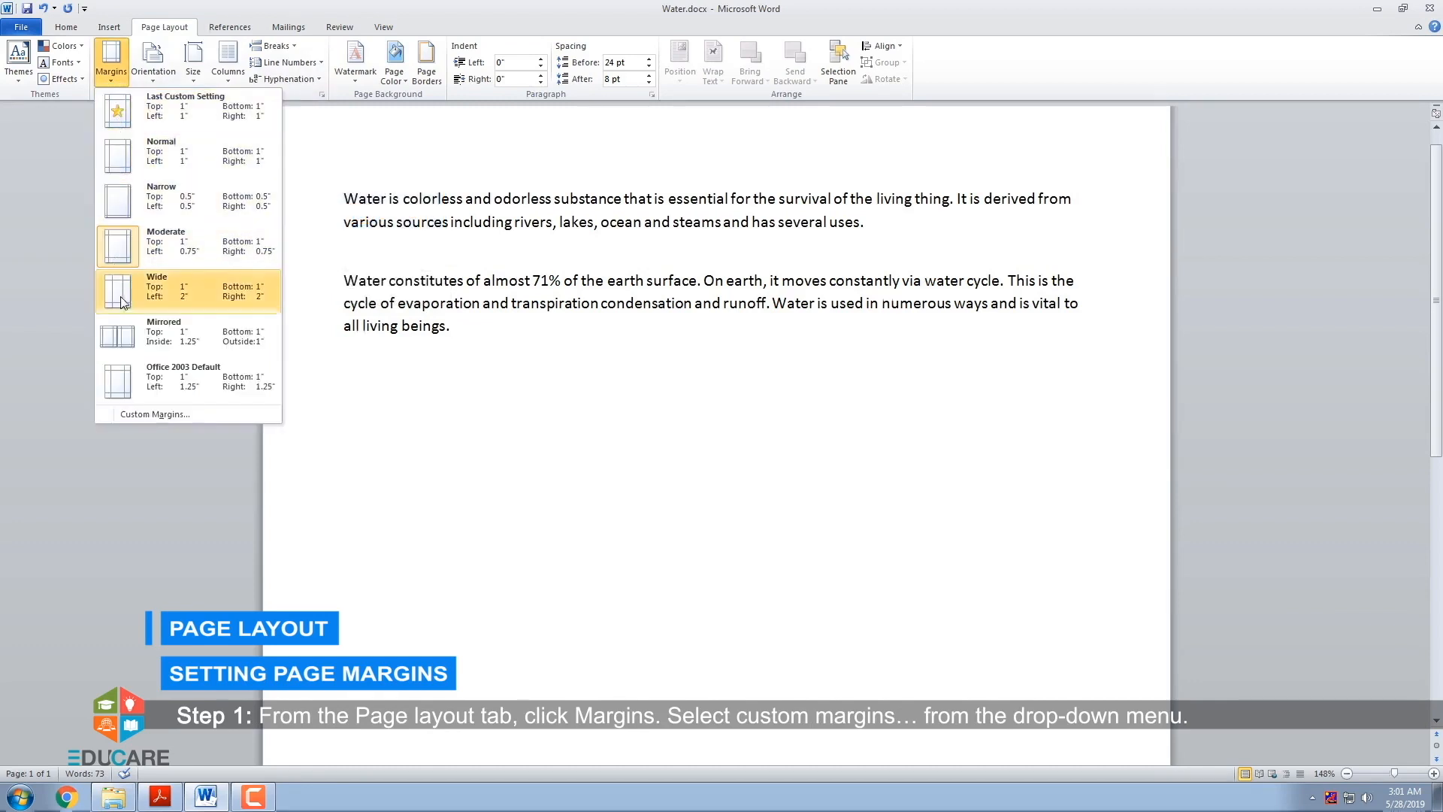
pyautogui.click(139, 416)
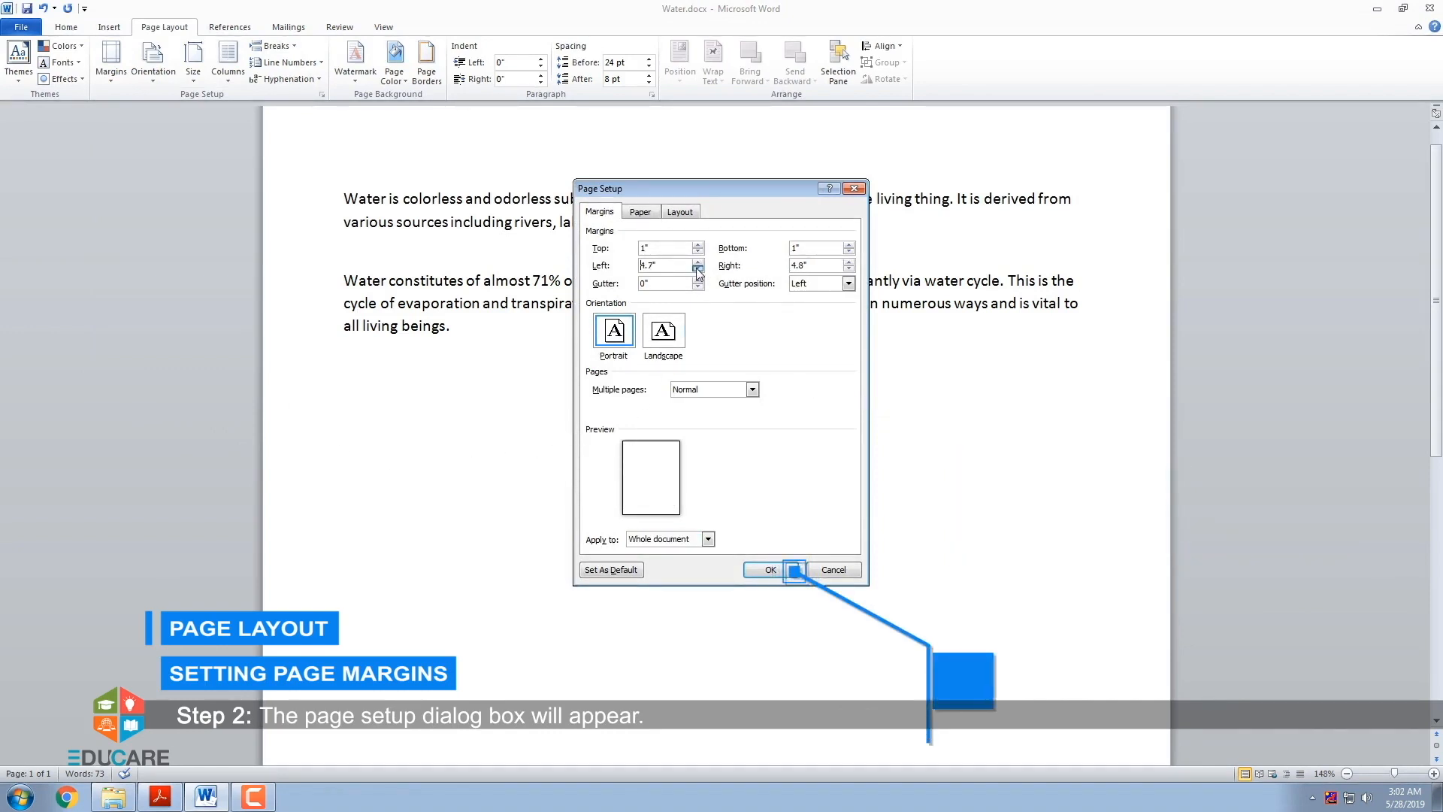
pyautogui.click(698, 269)
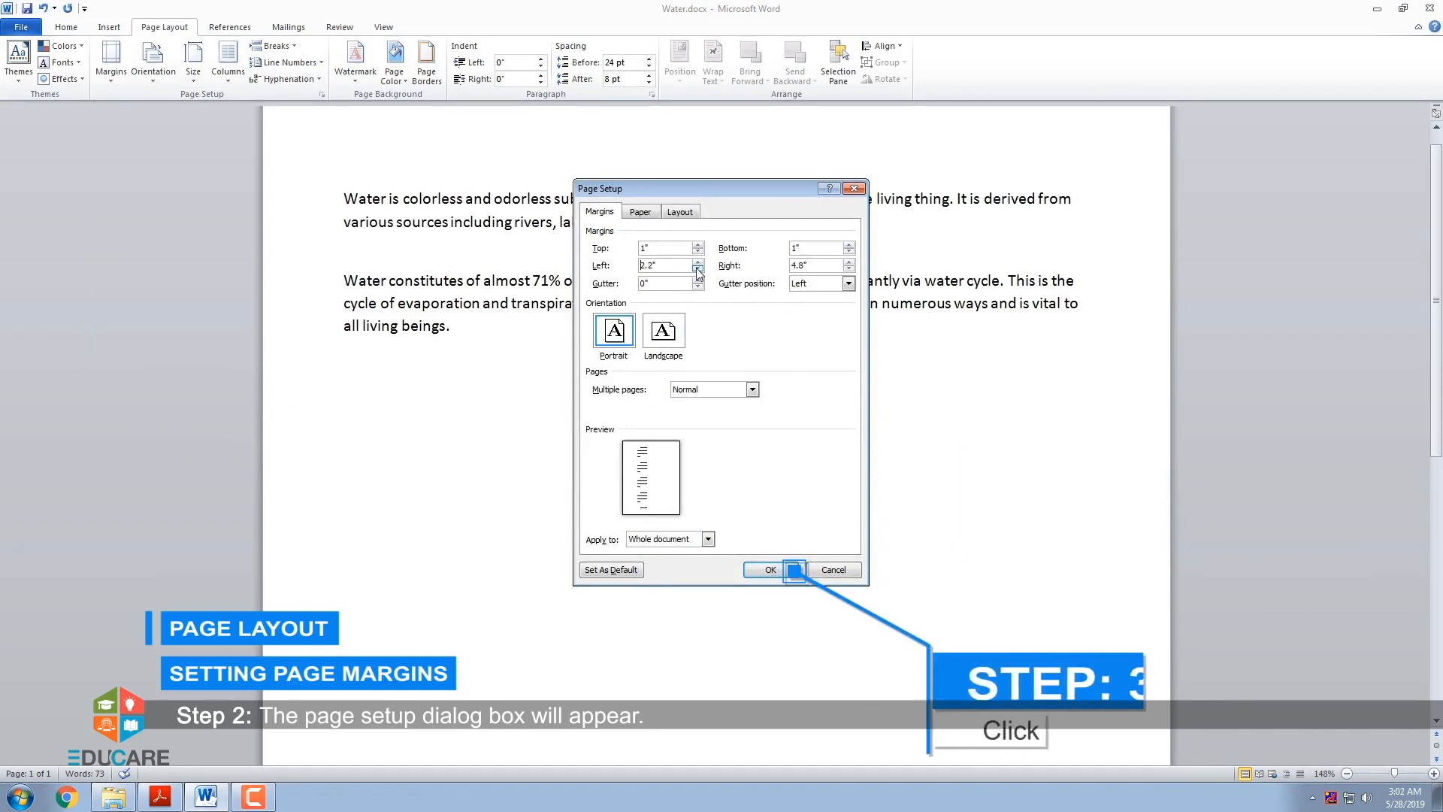
pyautogui.click(849, 268)
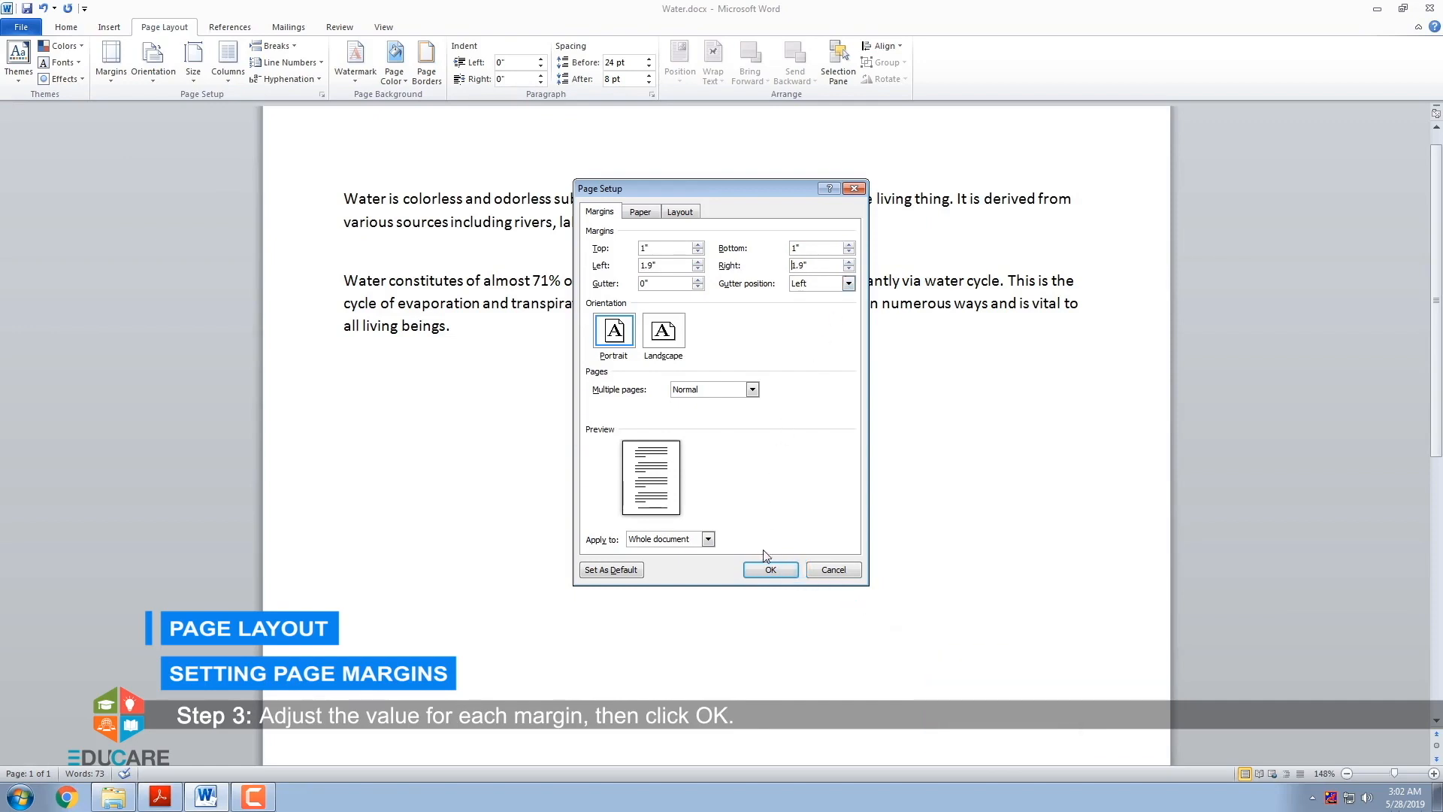
pyautogui.click(769, 571)
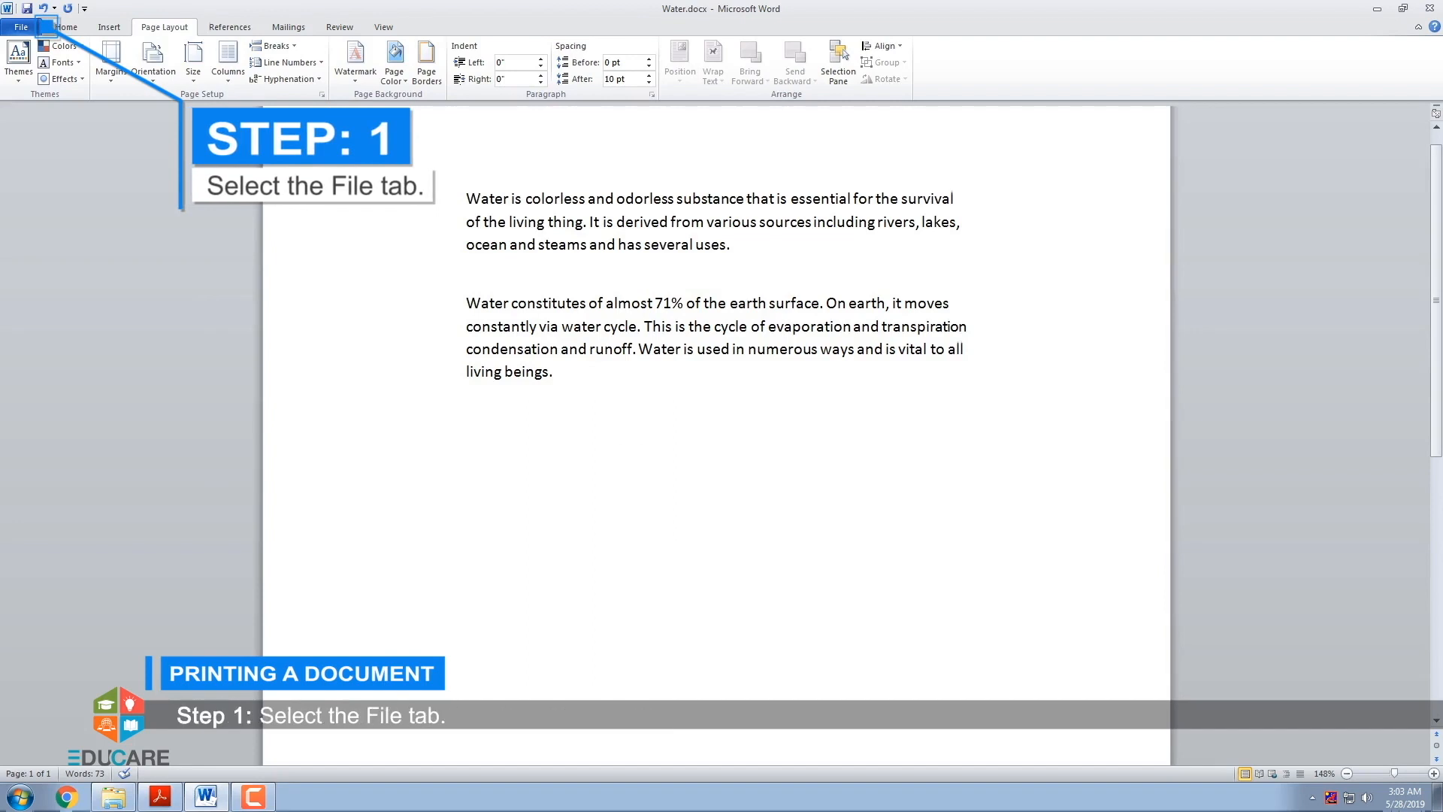
# - Choose Send To OneNote 2010 as the printer for the document and set the number of copies to 3
pyautogui.click(23, 28)
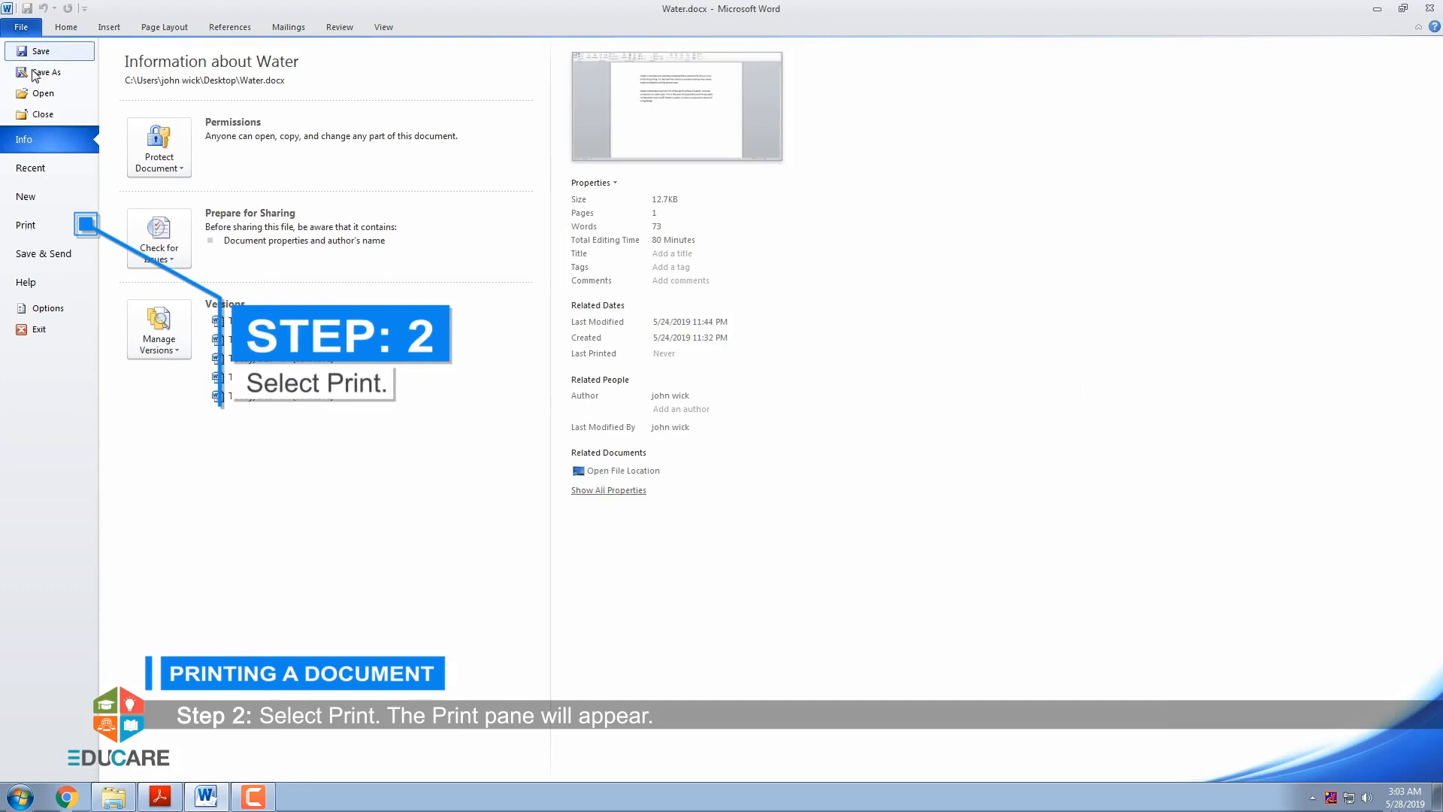
pyautogui.click(37, 226)
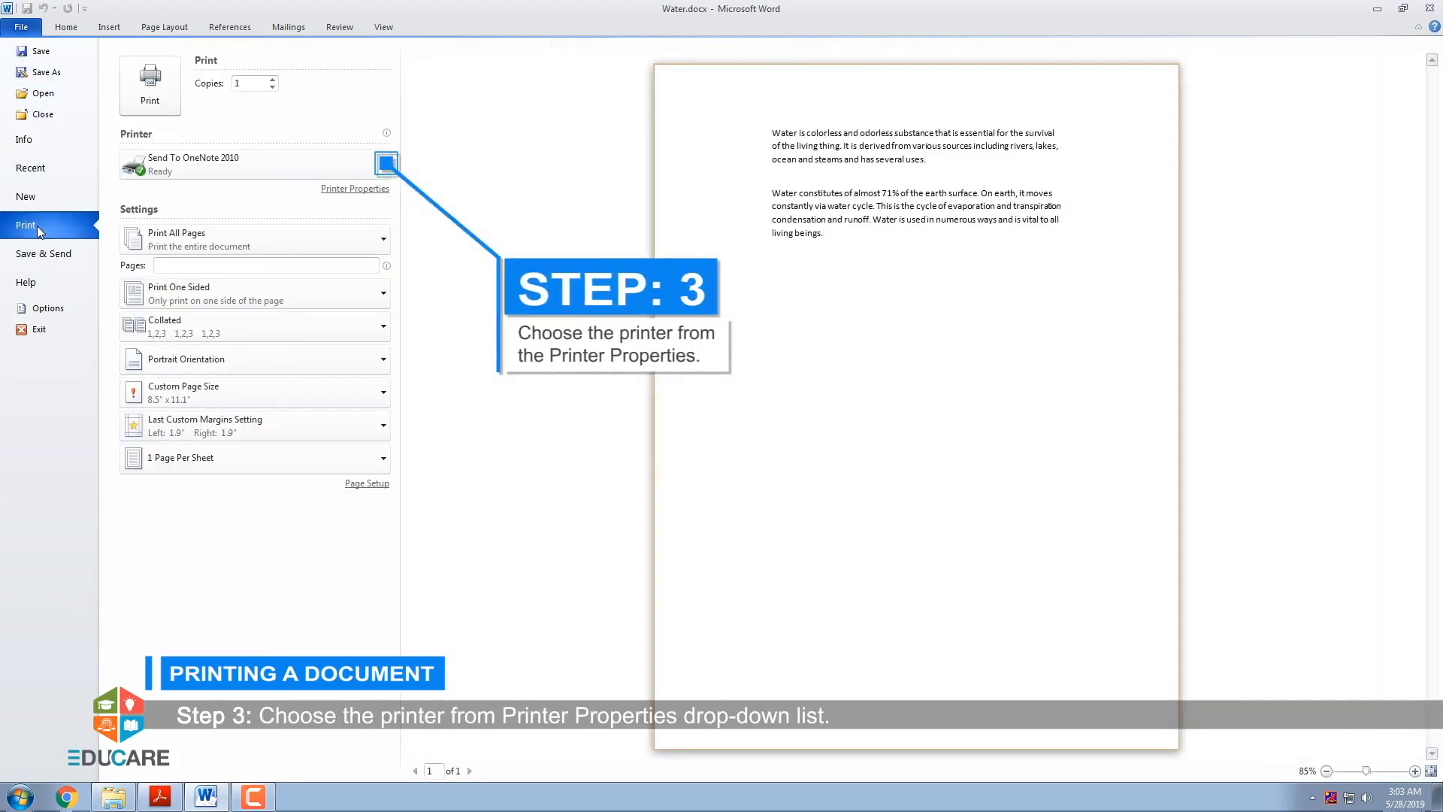
pyautogui.click(380, 173)
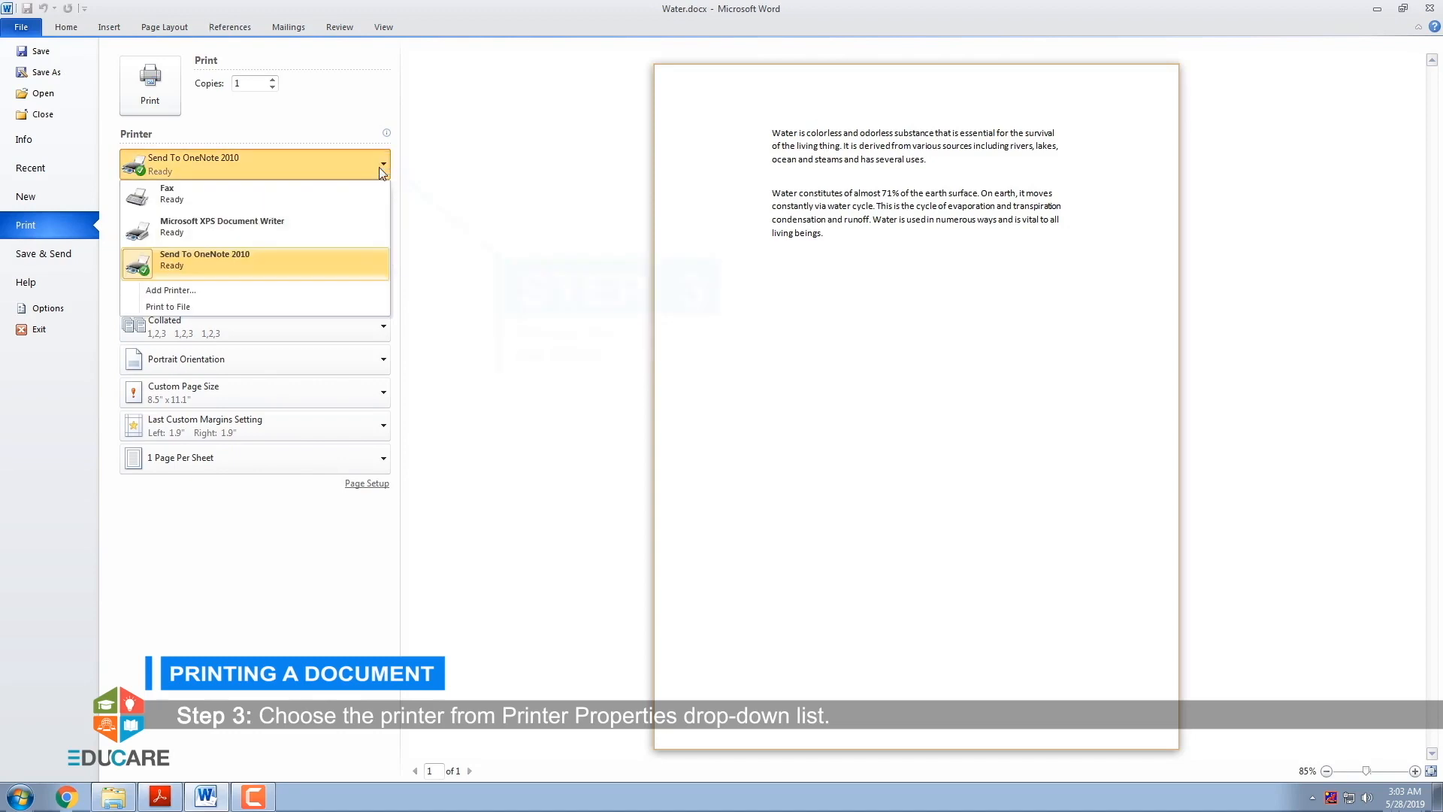
pyautogui.click(363, 258)
pyautogui.click(273, 79)
pyautogui.click(273, 80)
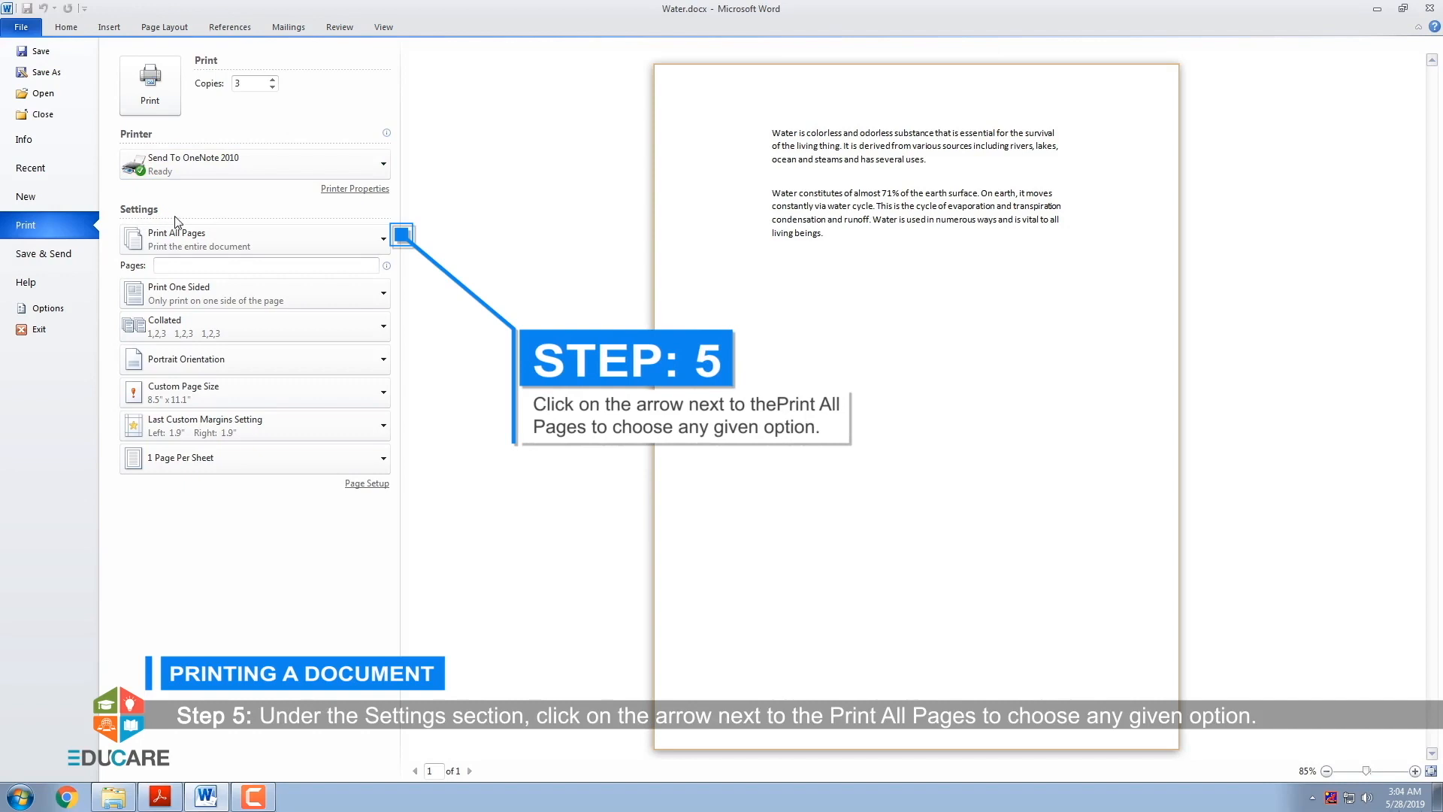
# - Set the print range to Print All Pages and print the document
pyautogui.click(265, 243)
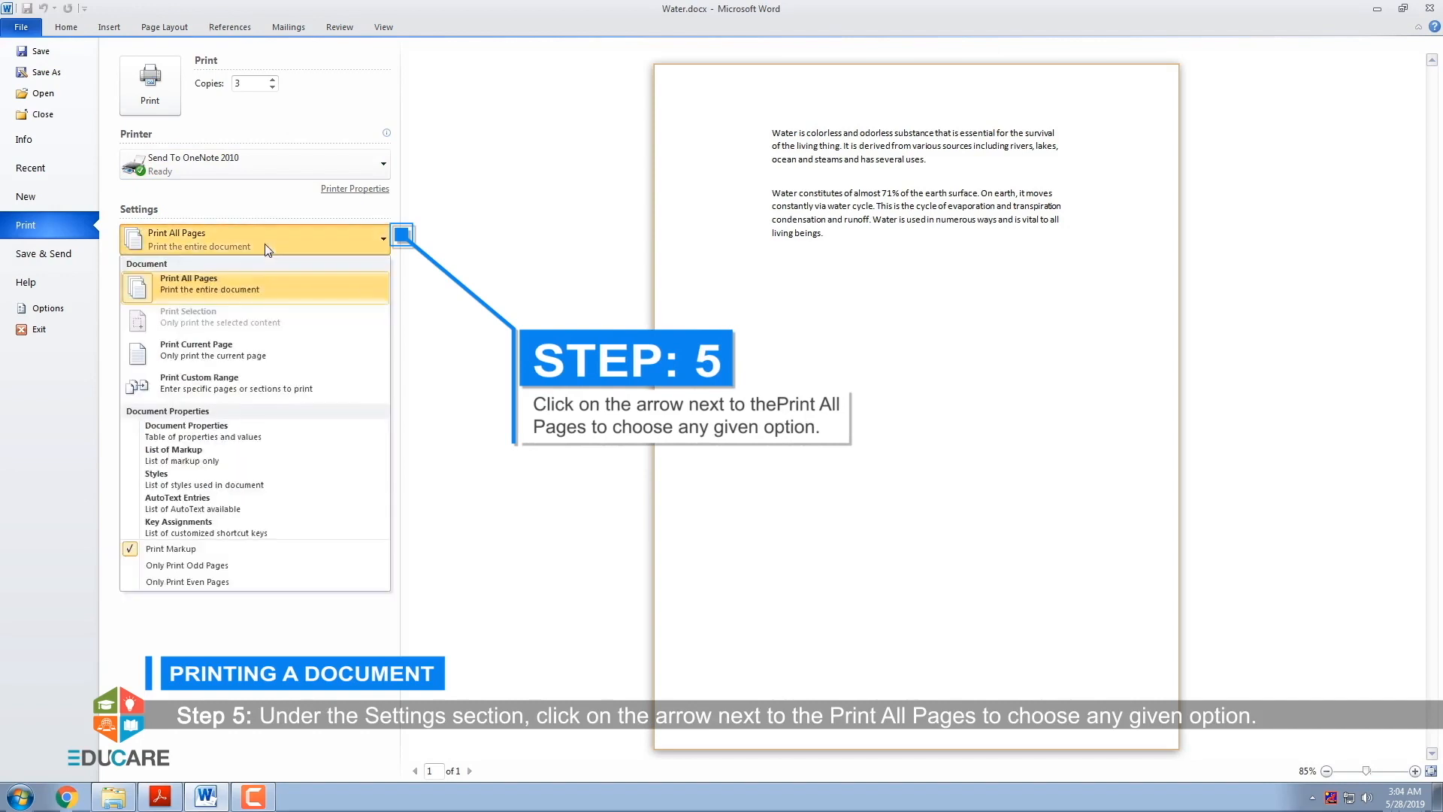
pyautogui.click(264, 293)
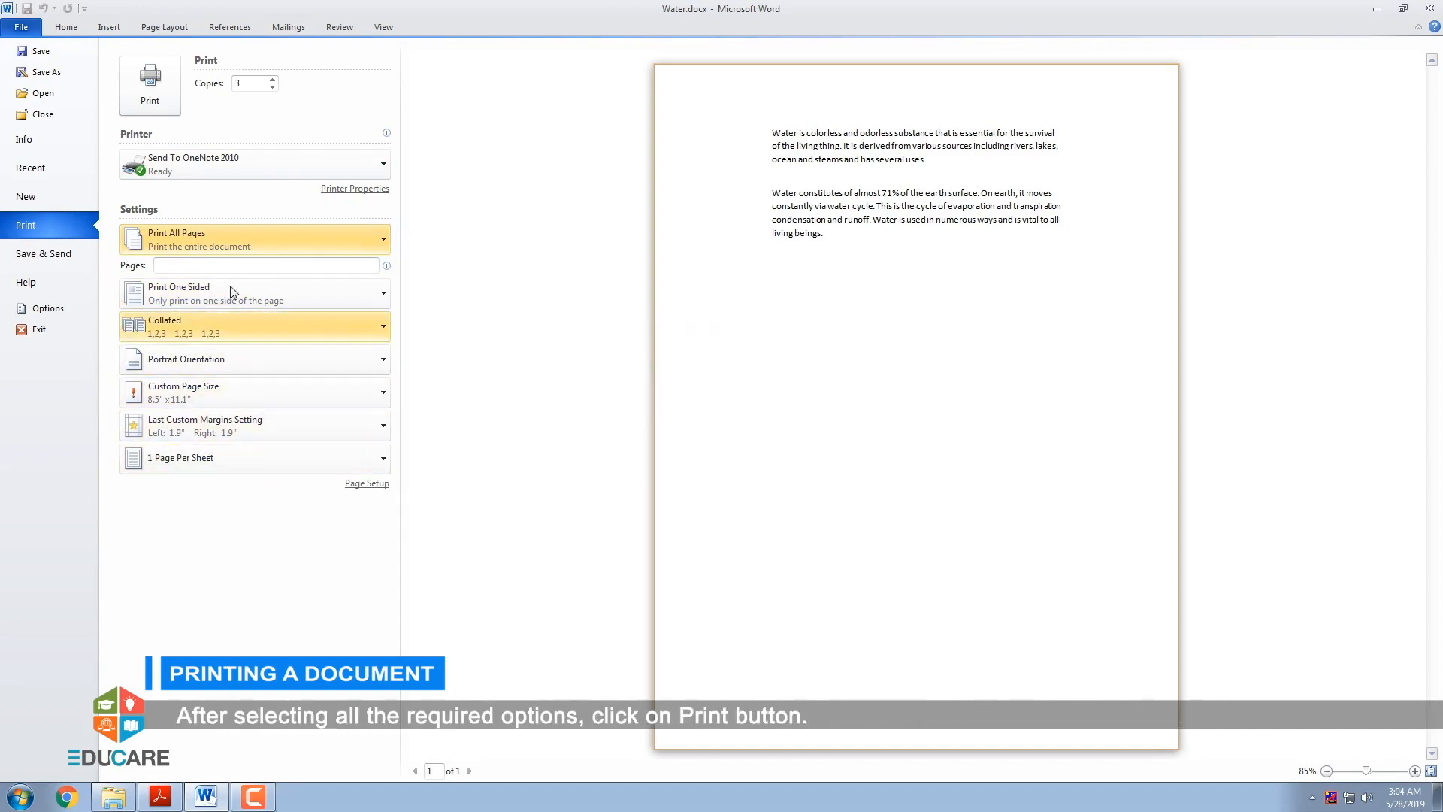
pyautogui.click(165, 97)
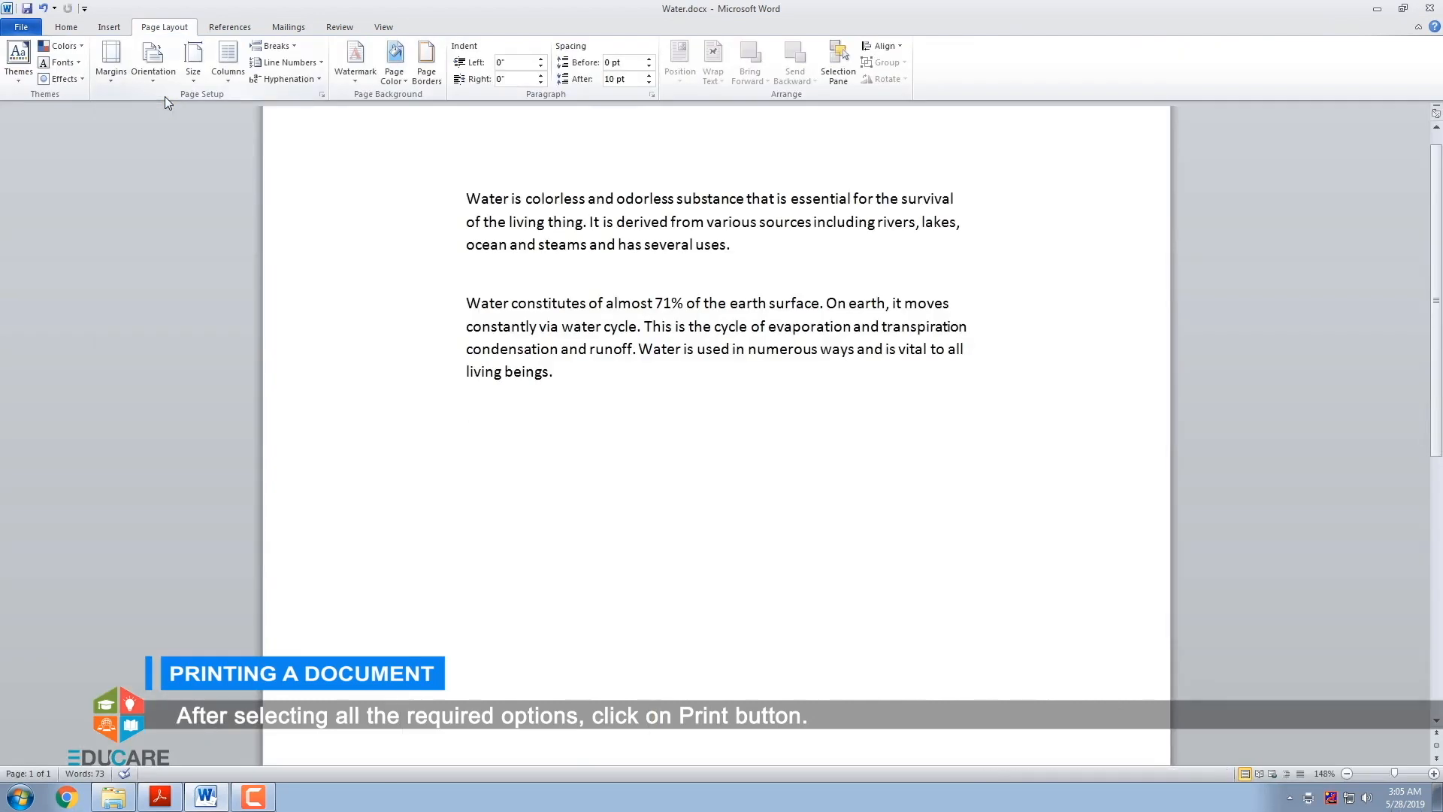